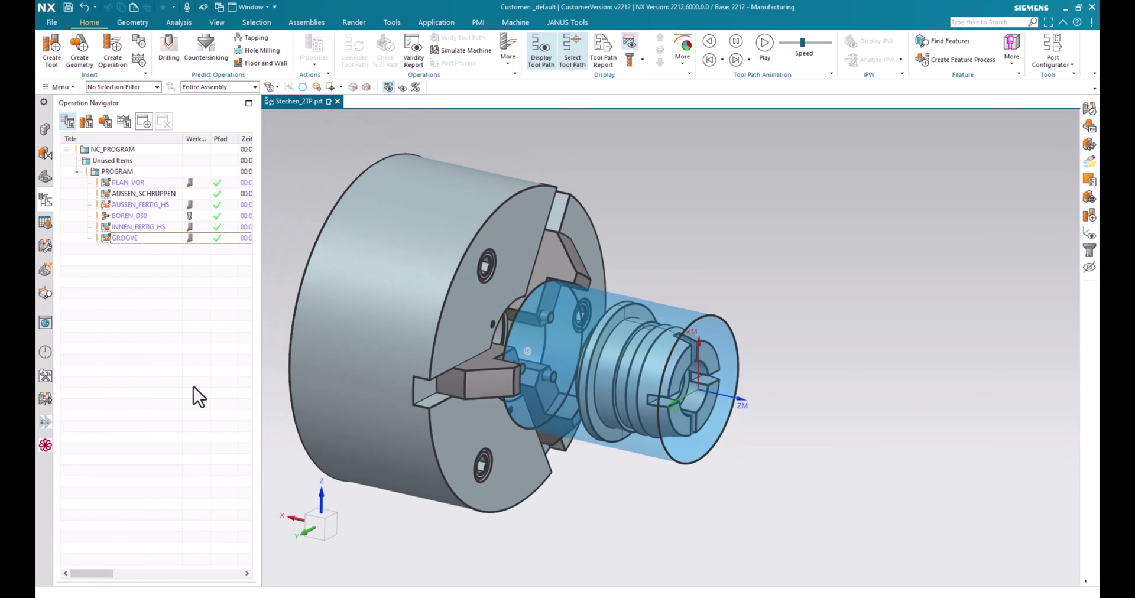
# Rotate the view of the chuck and part, then hide the stock body.
pyautogui.moveTo(193, 386); pyautogui.dragTo(663, 197, button='middle')
pyautogui.scroll(2, 664, 198)
pyautogui.rightClick(636, 291)
pyautogui.click(638, 278)
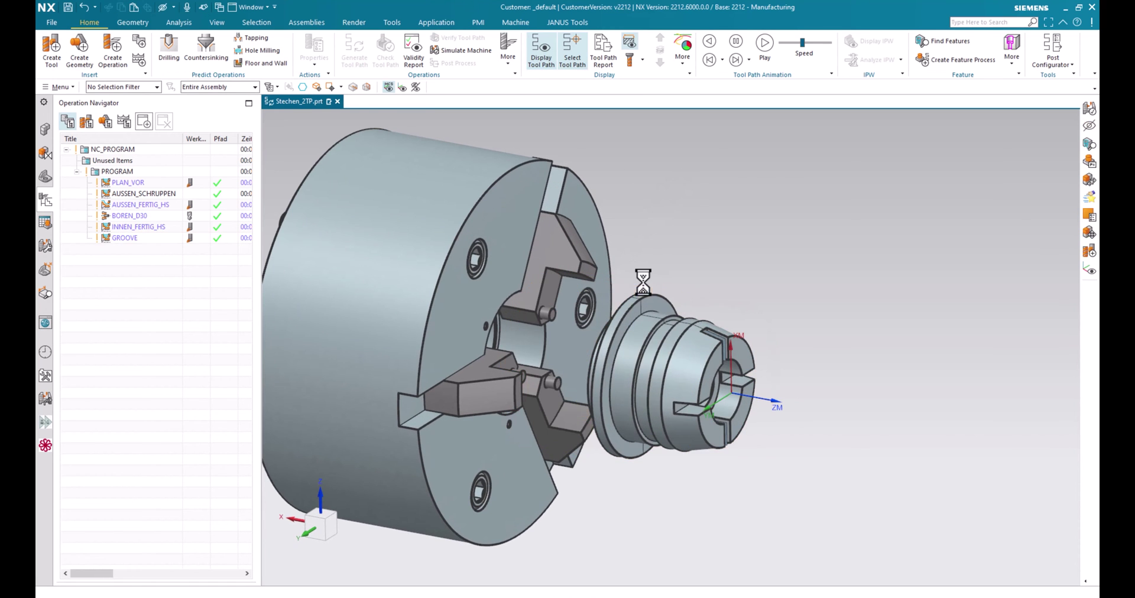
# Step through the PLAN_VOR, AUSSEN_SCHRUPPEN, INNEN_FERTIG_HS and GROOVE toolpaths in the Operation Navigator.
pyautogui.click(130, 184)
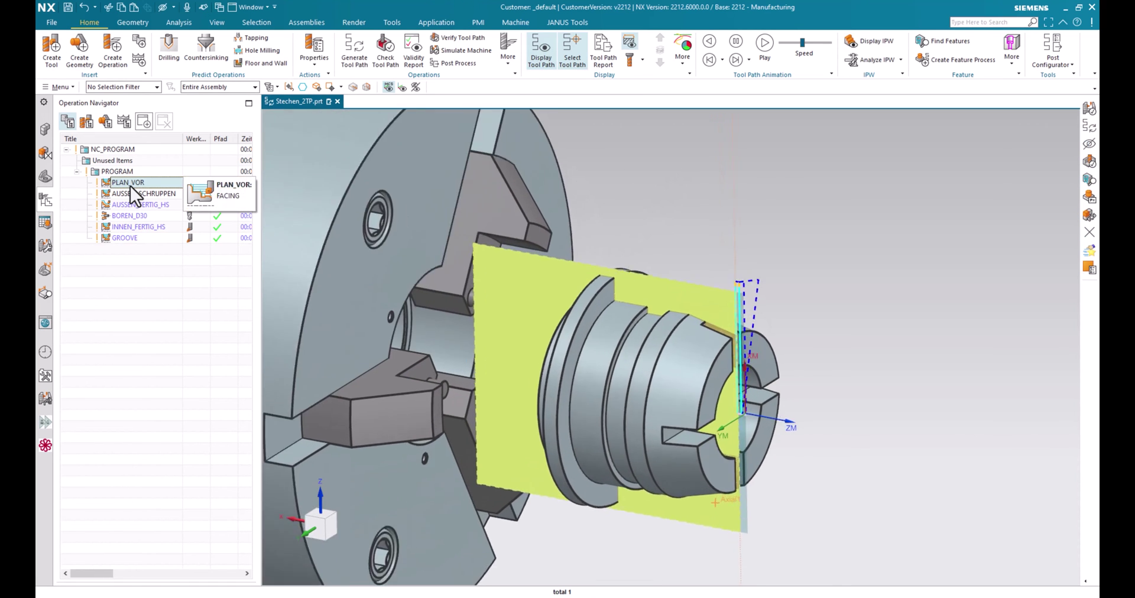
pyautogui.press('Down')
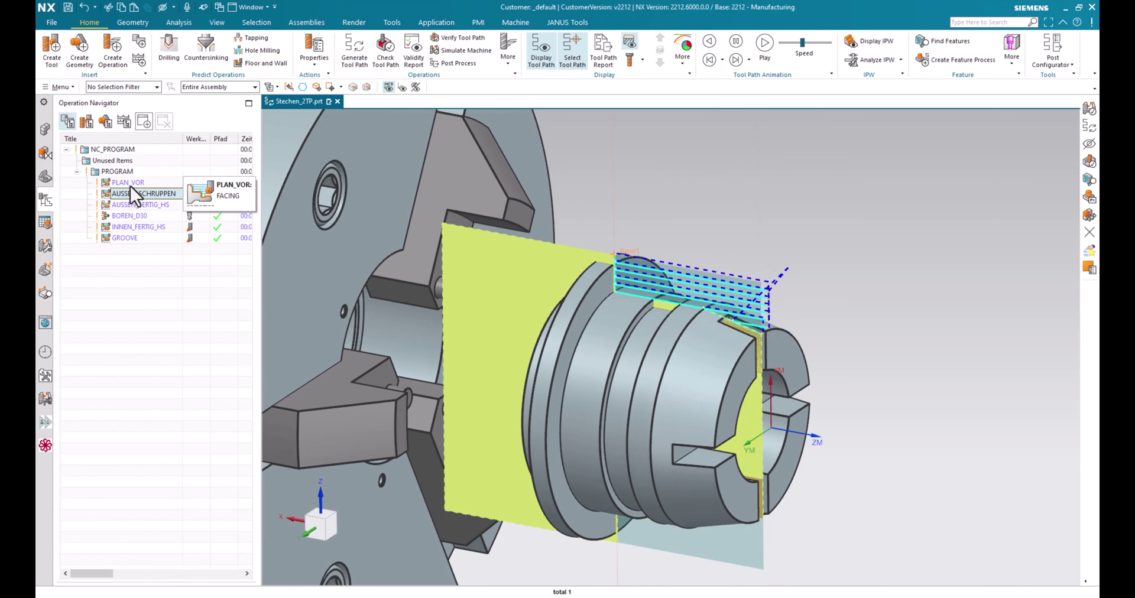
pyautogui.press('Down')
pyautogui.press('Down')
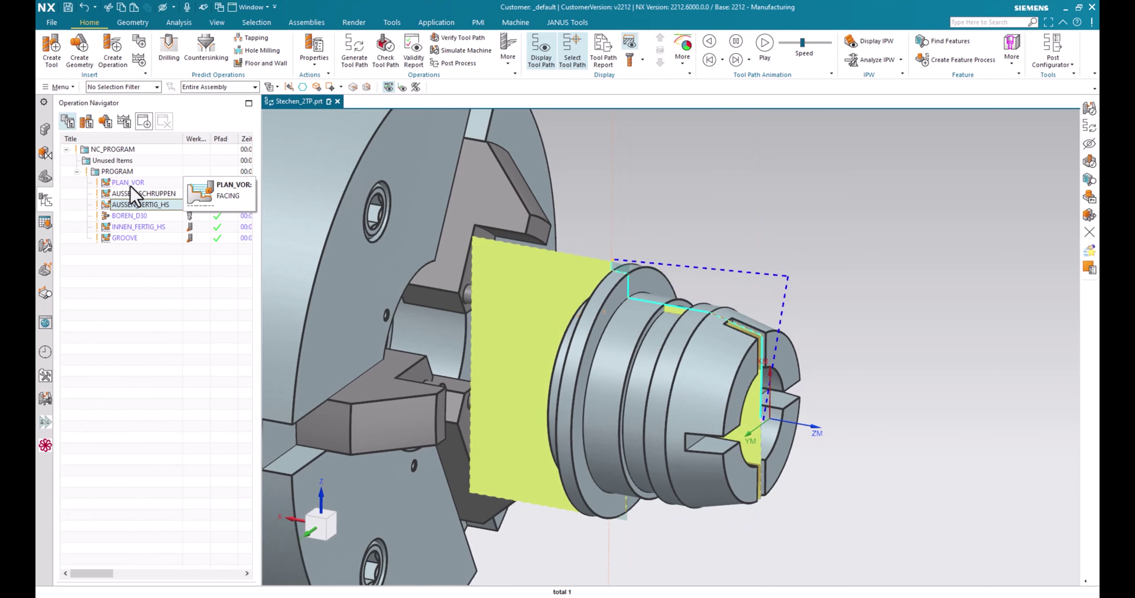
pyautogui.press('Down')
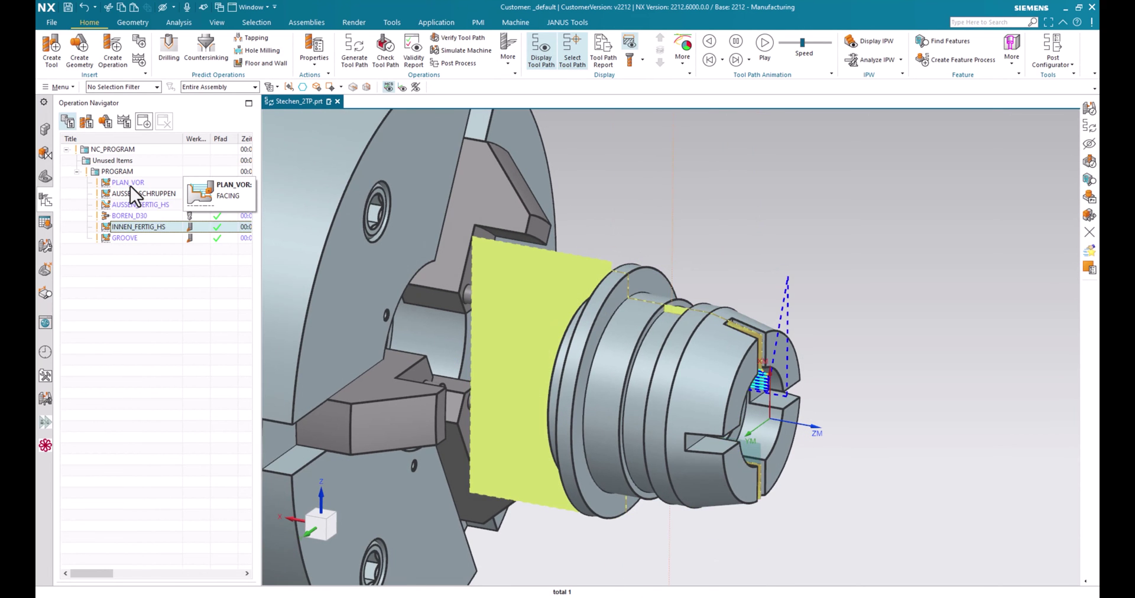
pyautogui.press('Down')
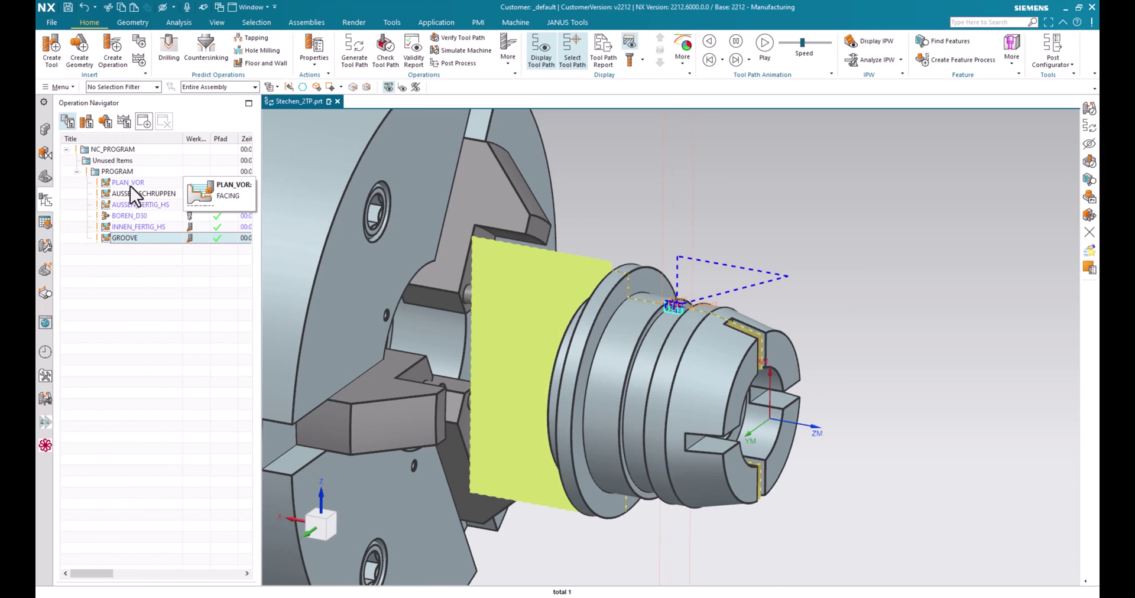
# Switch to a side view of the part and zoom in.
pyautogui.press('F8')
pyautogui.scroll(3, 707, 260)
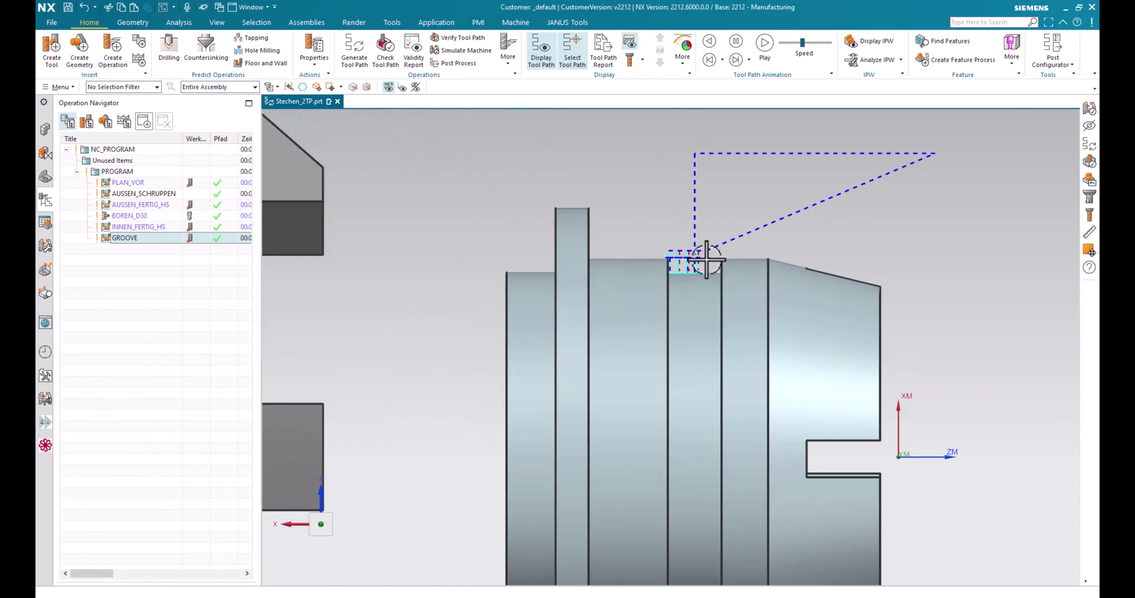
pyautogui.scroll(3, 706, 260)
pyautogui.doubleClick(124, 238)
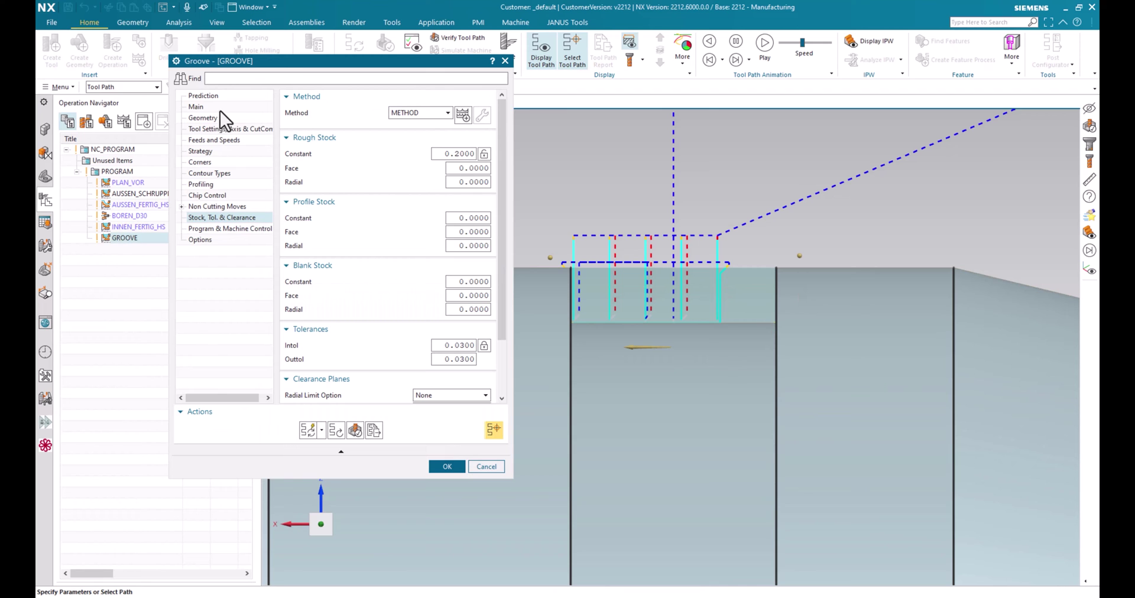
pyautogui.click(218, 107)
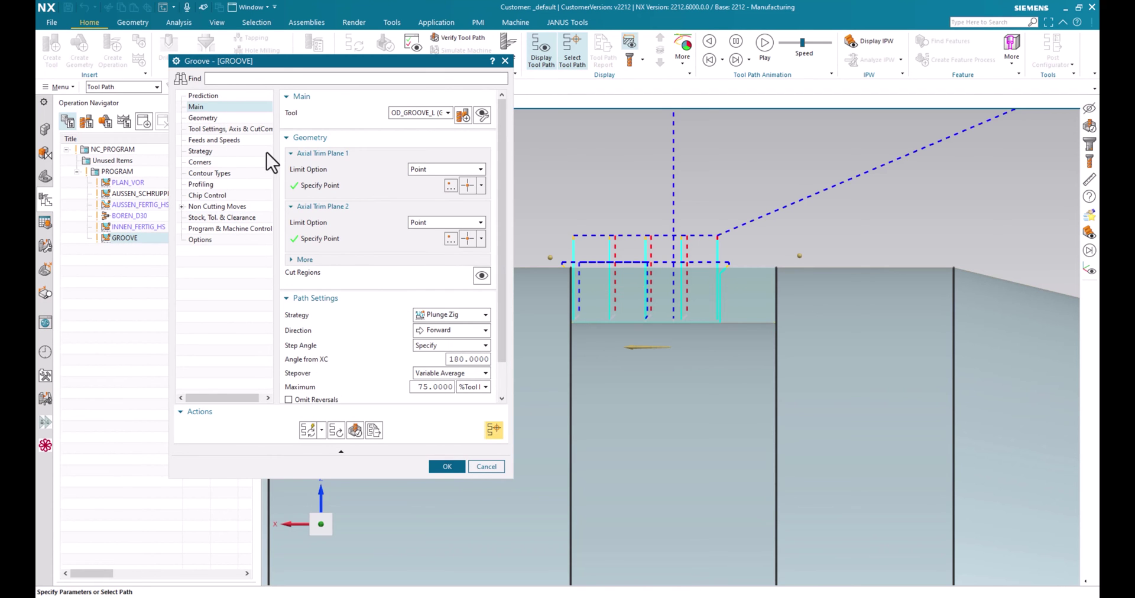
pyautogui.click(317, 186)
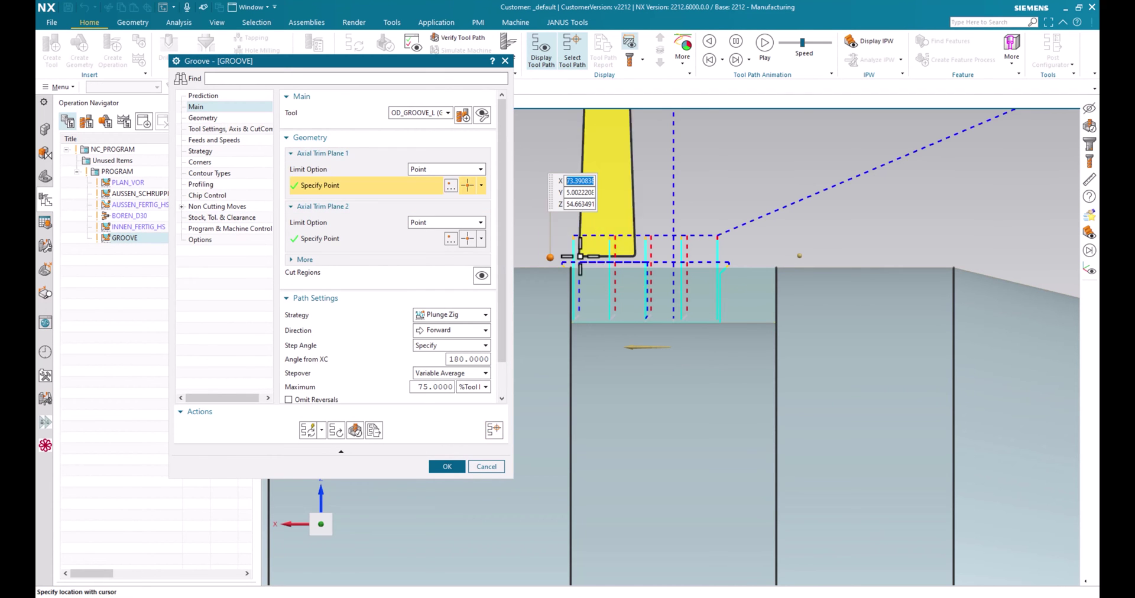
pyautogui.click(317, 238)
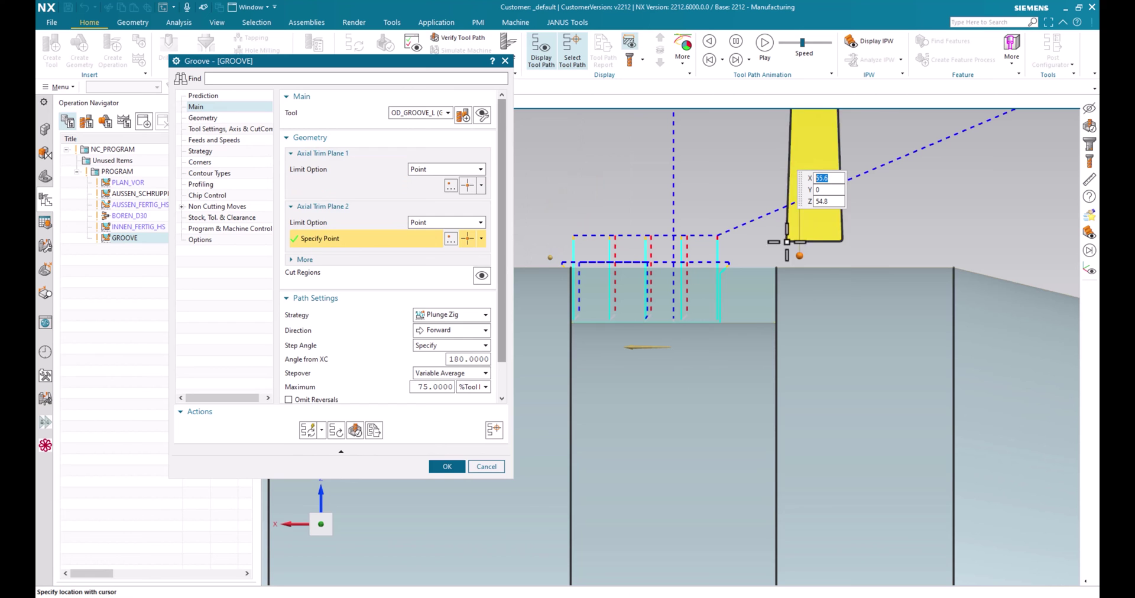
pyautogui.keyDown('shift'); pyautogui.moveTo(760, 254); pyautogui.dragTo(823, 277, button='middle'); pyautogui.keyUp('shift')
pyautogui.scroll(2, 823, 277)
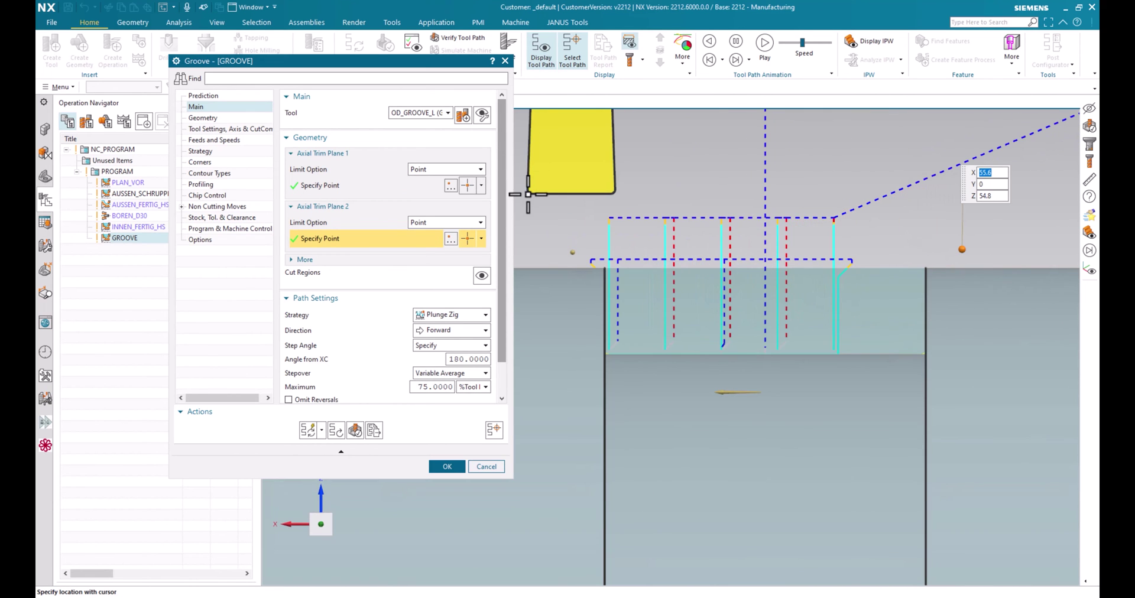
pyautogui.click(214, 151)
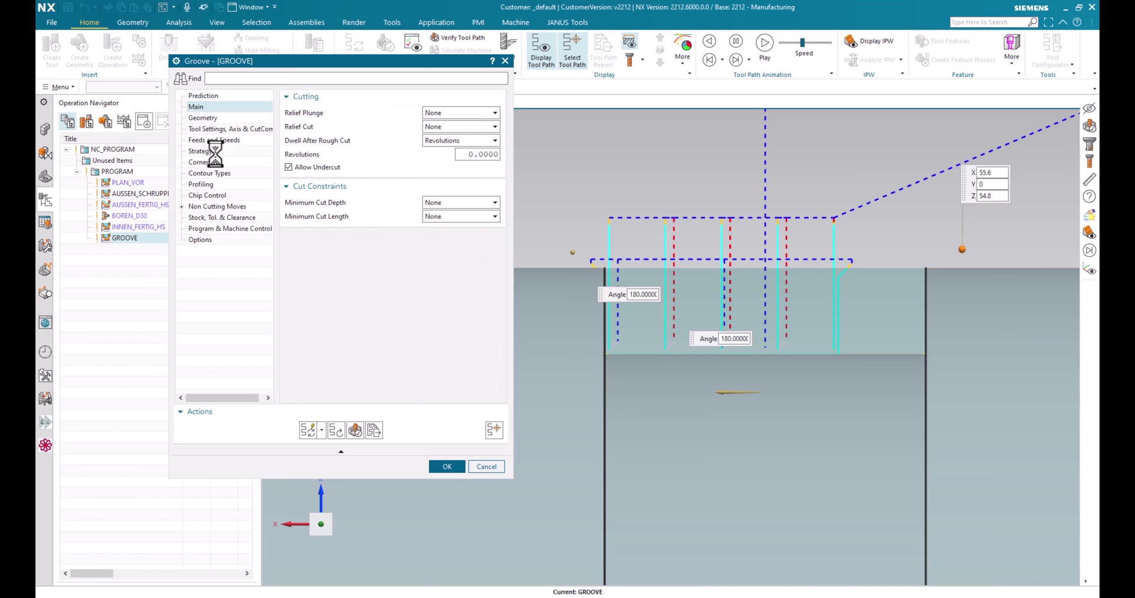
pyautogui.click(212, 184)
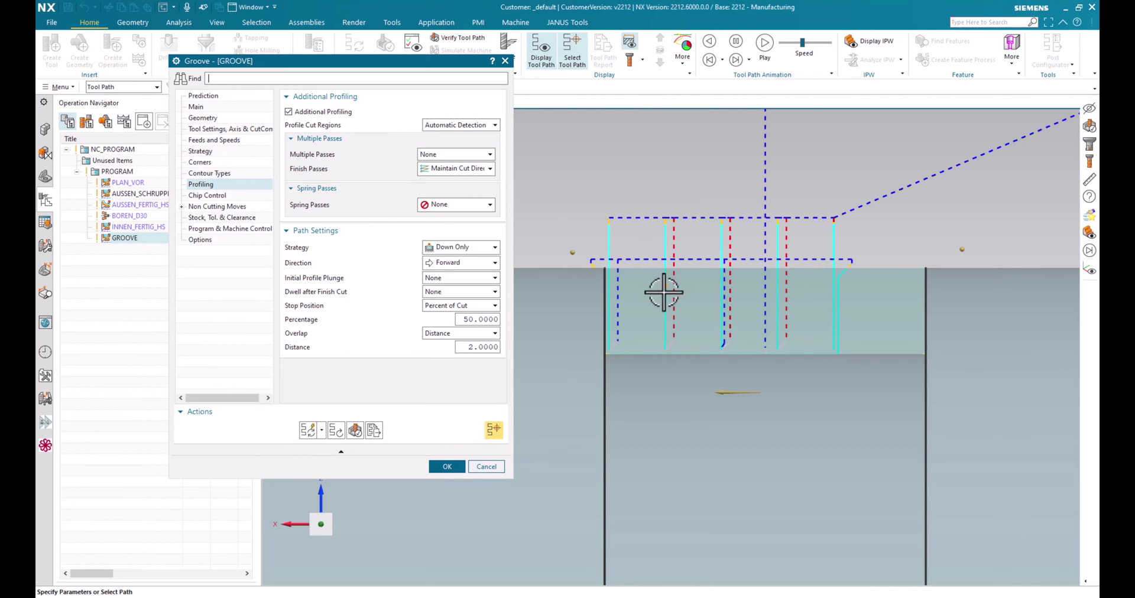
pyautogui.scroll(4, 582, 268)
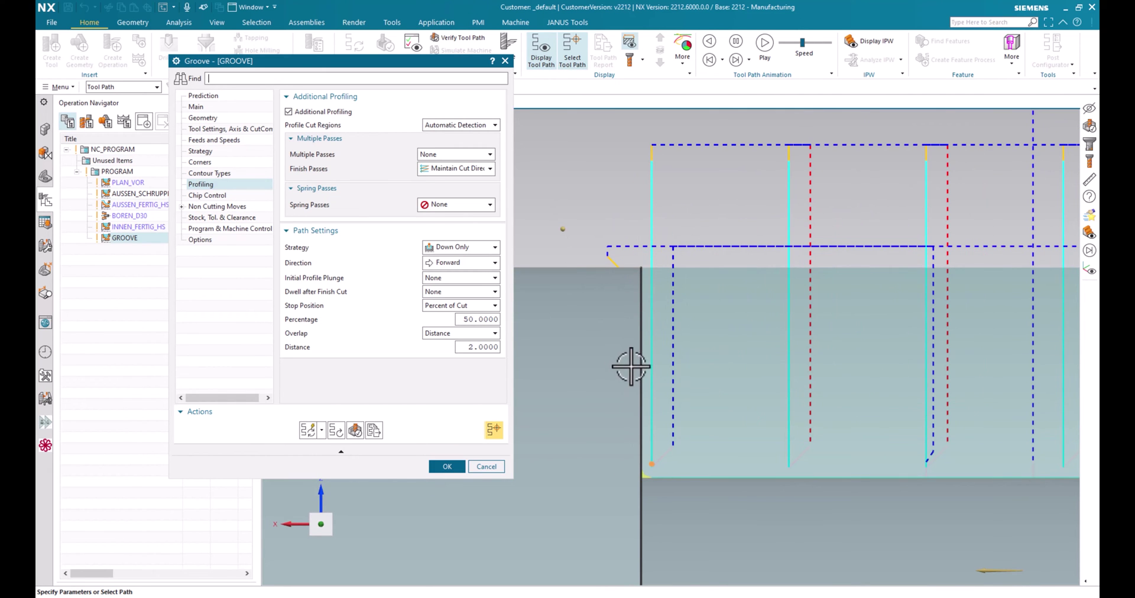
pyautogui.scroll(-2, 625, 352)
pyautogui.scroll(5, 636, 304)
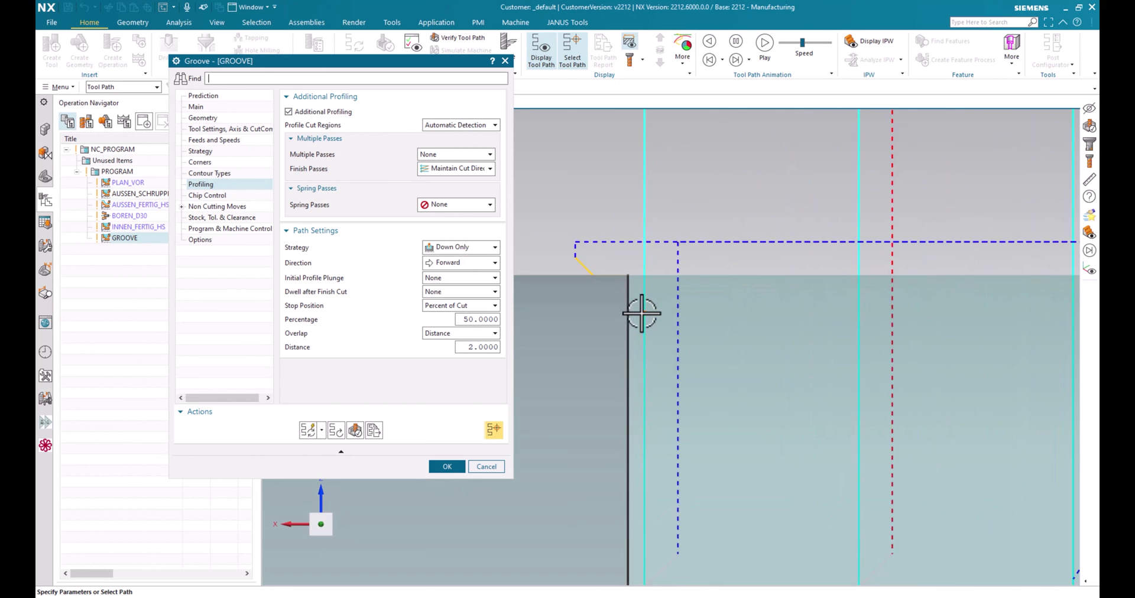
pyautogui.scroll(-2, 633, 299)
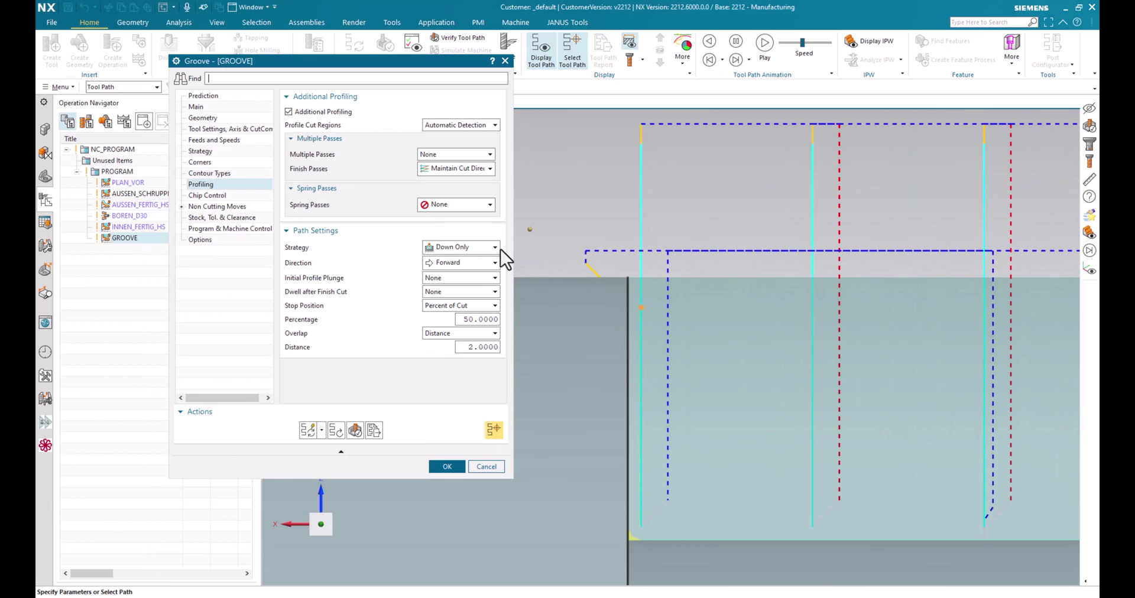
pyautogui.click(200, 219)
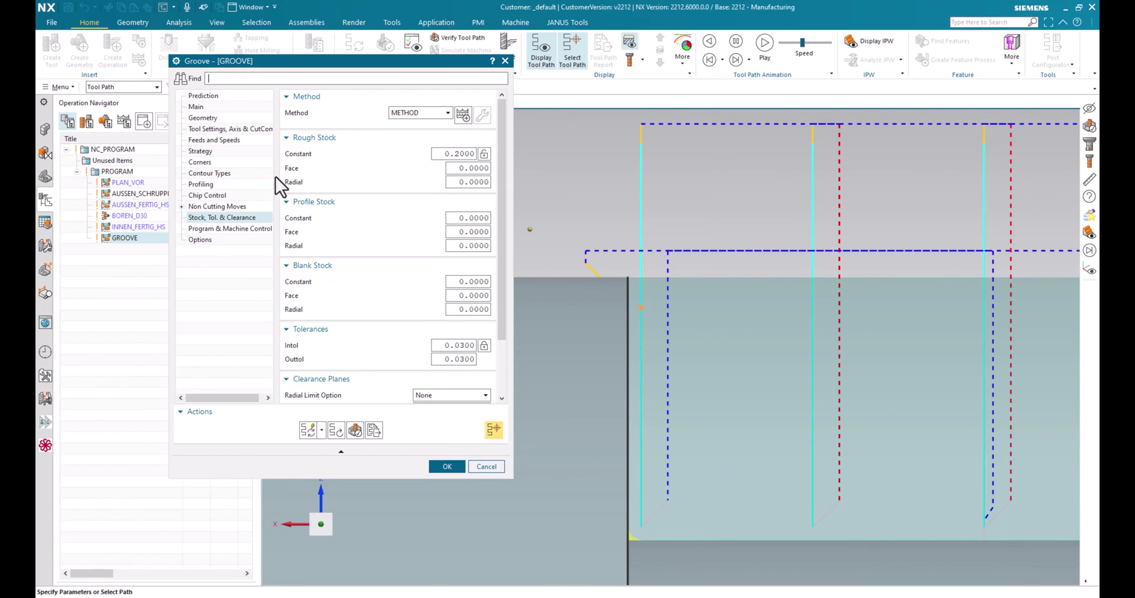
pyautogui.moveTo(463, 155); pyautogui.dragTo(404, 154)
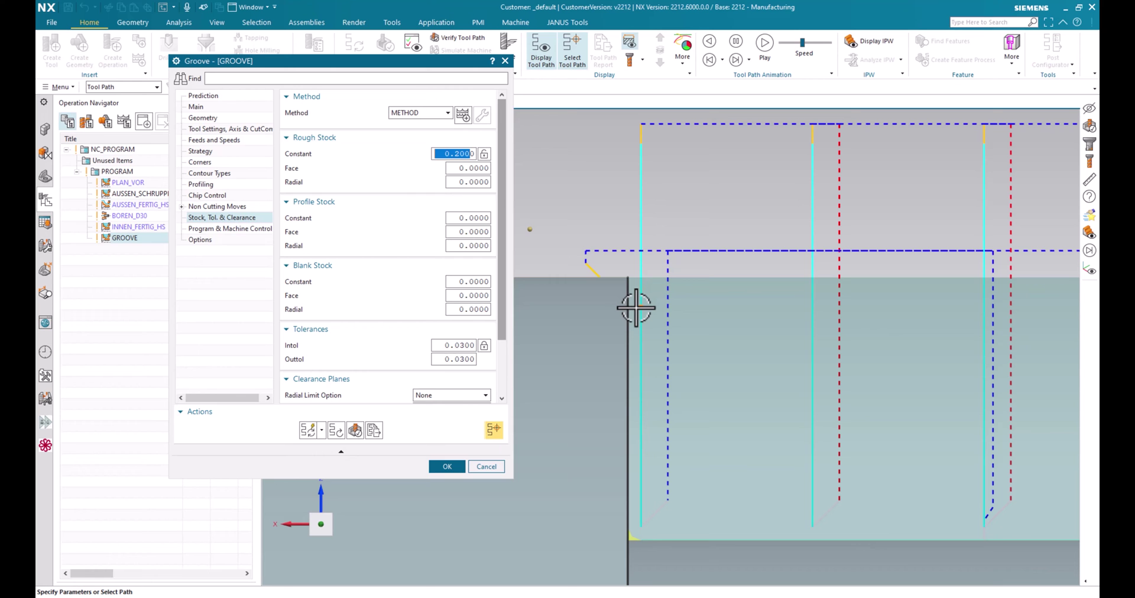
pyautogui.scroll(-5, 588, 307)
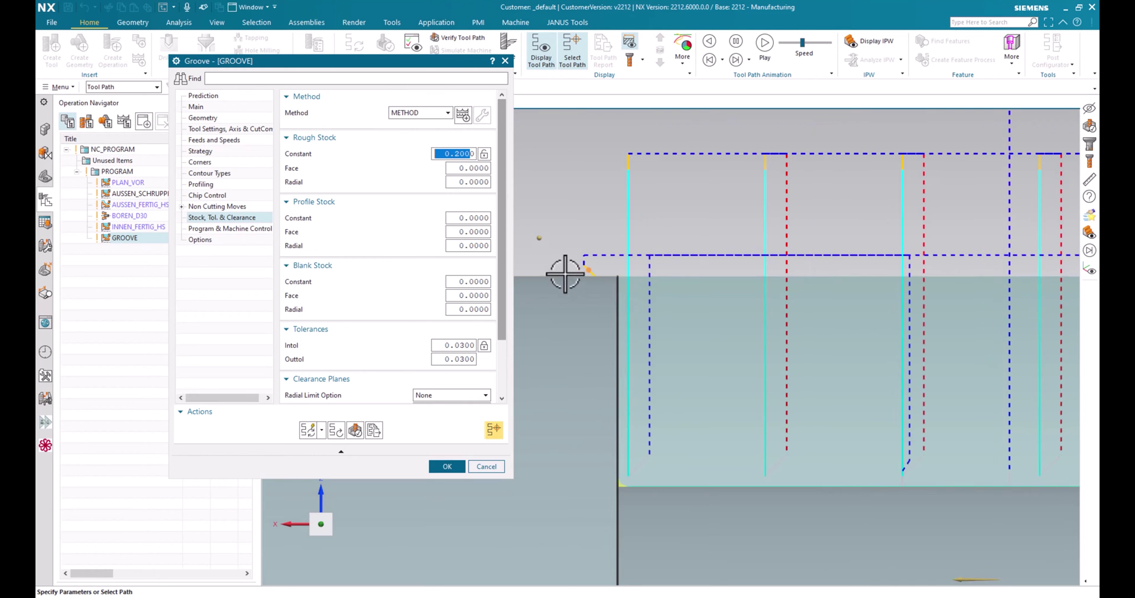
# Replay the GROOVE toolpath with material removal shown, stepping into the groove plunge.
pyautogui.click(372, 430)
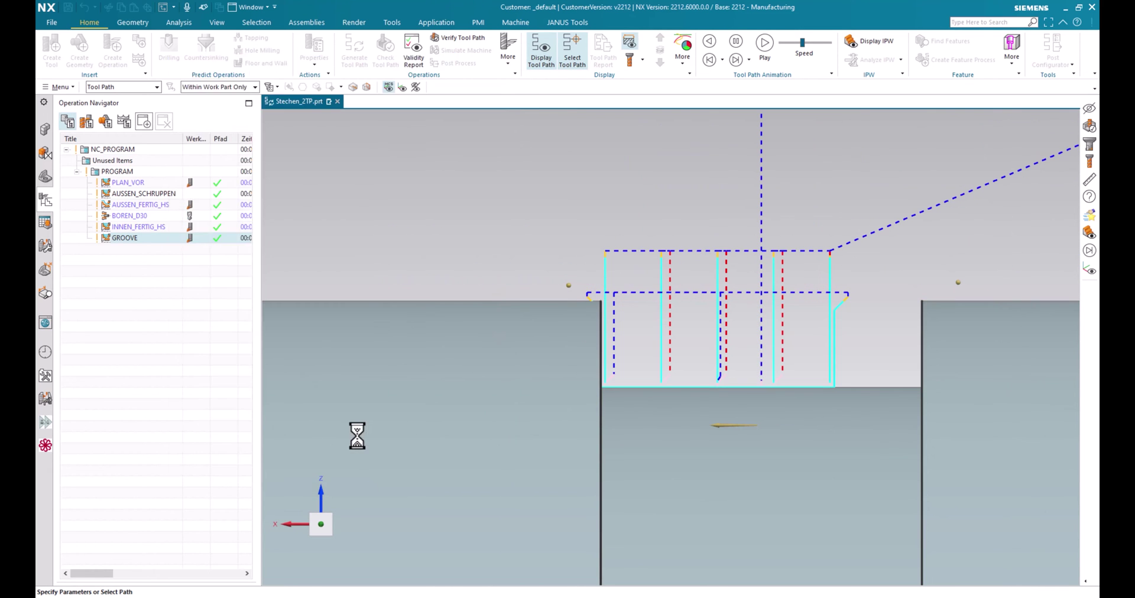
pyautogui.click(207, 231)
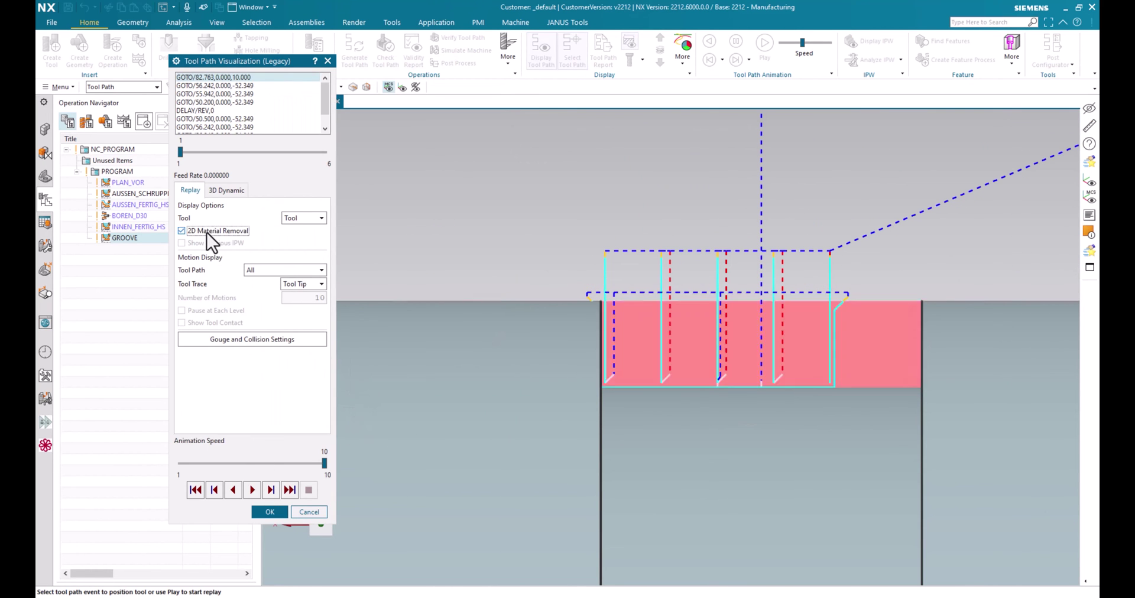
pyautogui.click(272, 490)
pyautogui.click(272, 490)
pyautogui.click(273, 489)
pyautogui.click(272, 489)
pyautogui.click(273, 490)
pyautogui.click(272, 490)
pyautogui.click(273, 489)
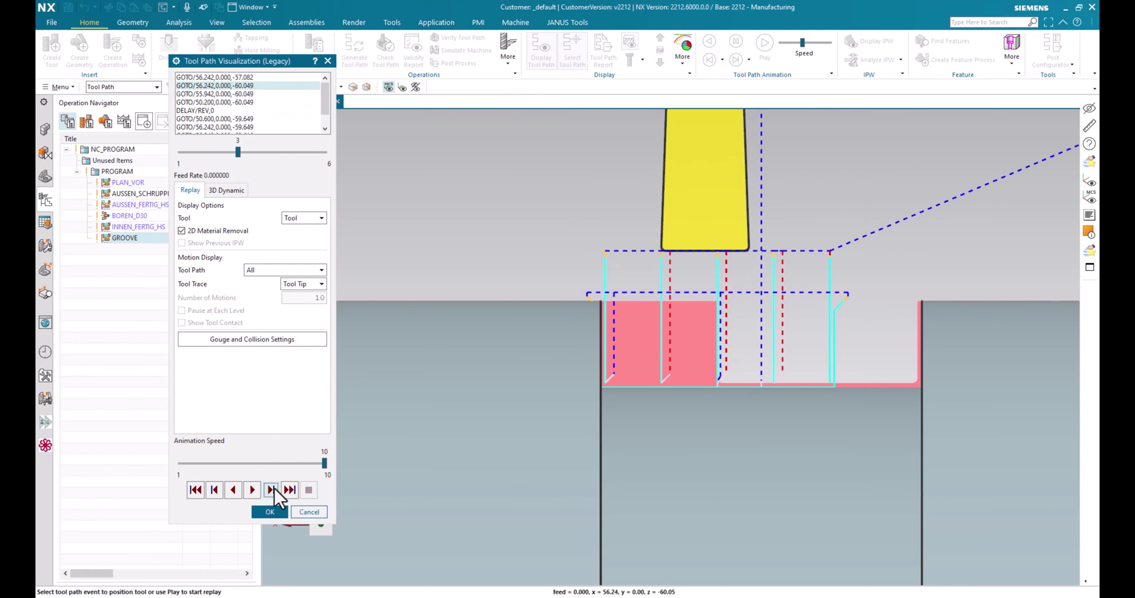
pyautogui.click(272, 489)
pyautogui.click(272, 489)
pyautogui.click(273, 489)
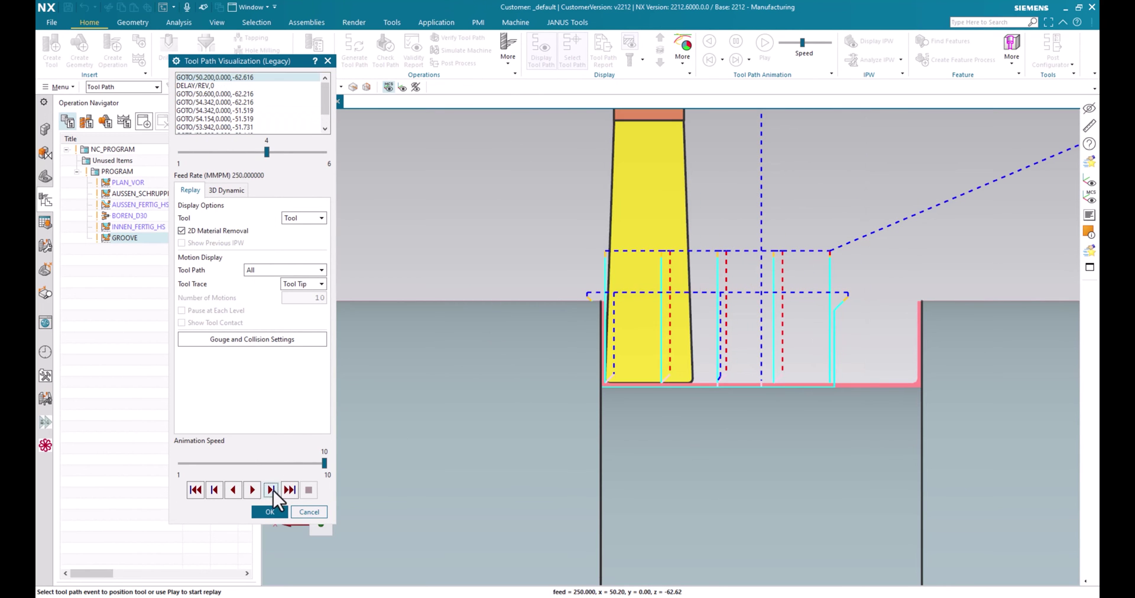
pyautogui.click(272, 490)
# Uncover the operation list and keep stepping the replay until the tool leaves the groove.
pyautogui.moveTo(253, 66); pyautogui.dragTo(365, 55)
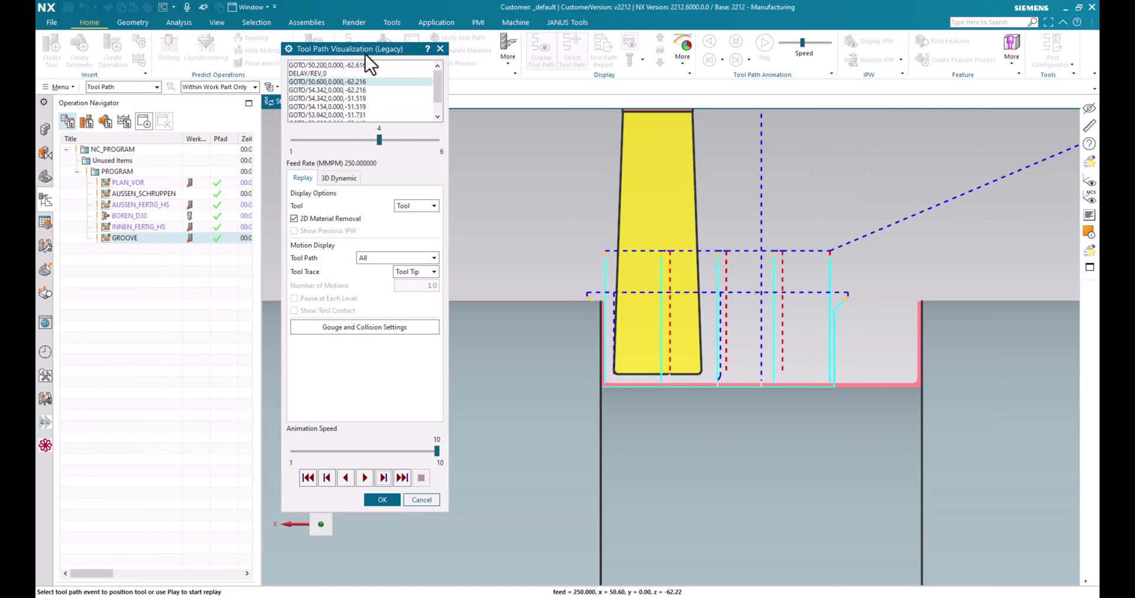
pyautogui.click(384, 477)
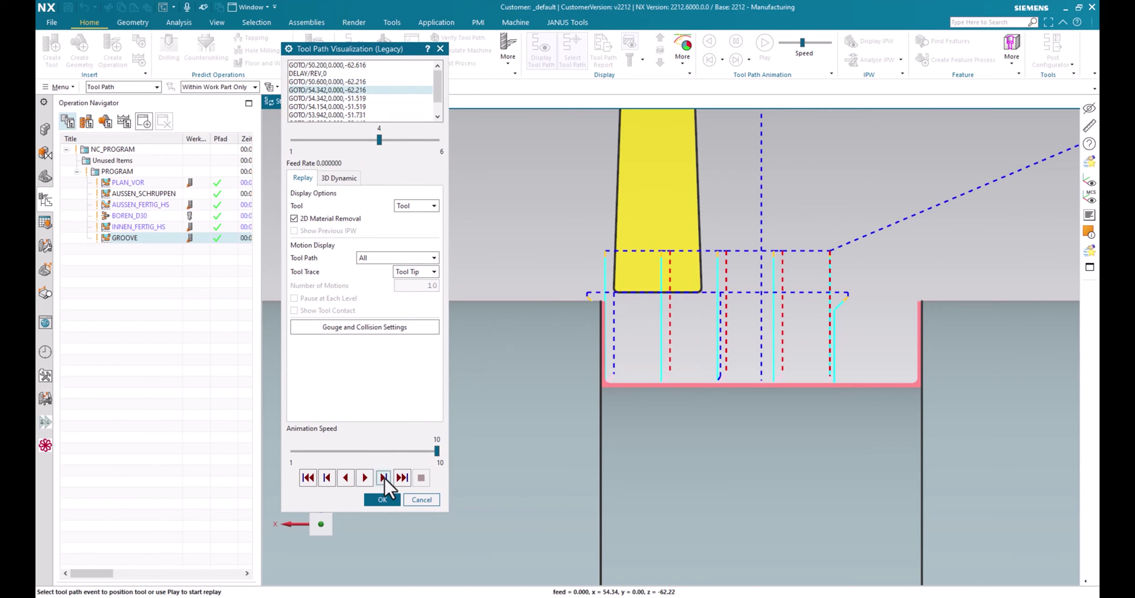
pyautogui.click(384, 478)
pyautogui.scroll(4, 913, 311)
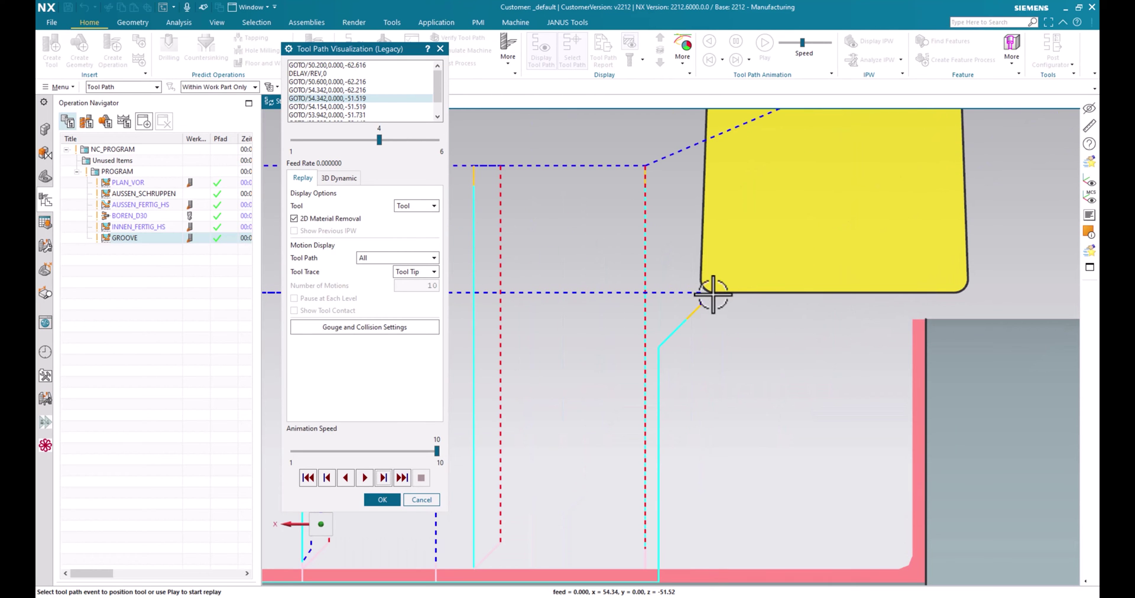
pyautogui.scroll(-2, 823, 296)
pyautogui.scroll(-1, 935, 306)
pyautogui.scroll(-3, 934, 306)
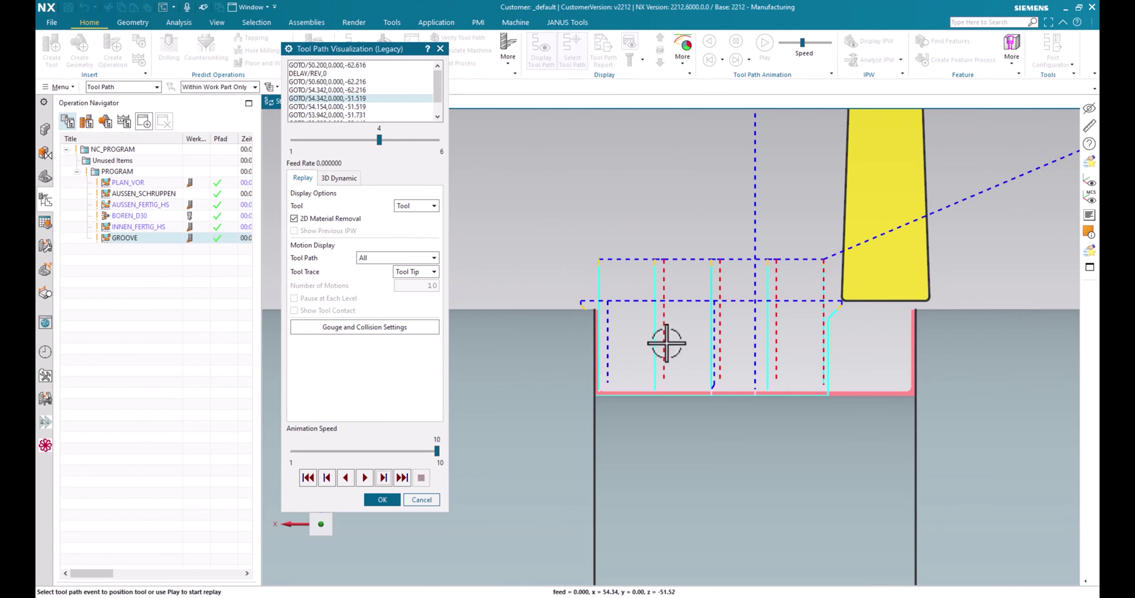
pyautogui.click(384, 477)
pyautogui.click(384, 477)
pyautogui.click(384, 478)
pyautogui.click(383, 477)
pyautogui.click(383, 478)
pyautogui.click(383, 478)
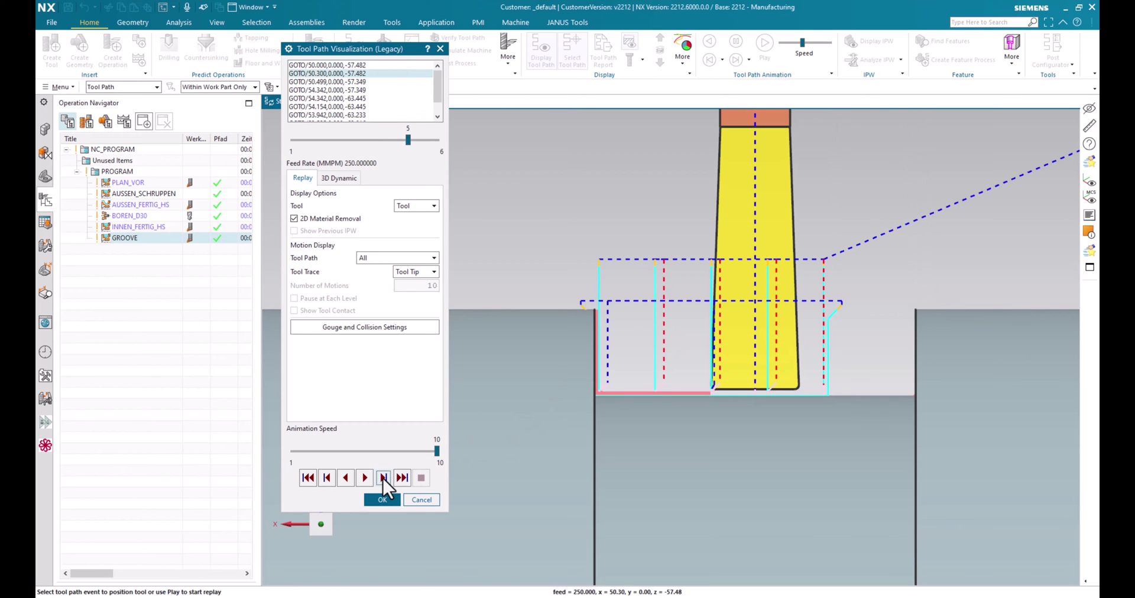
pyautogui.click(383, 477)
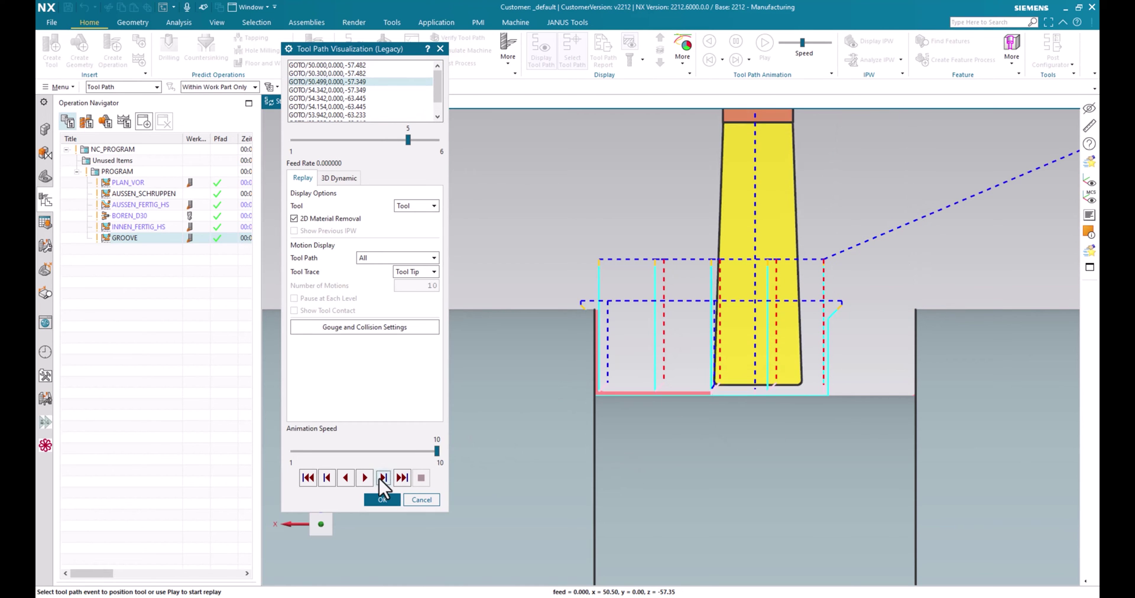
pyautogui.click(383, 477)
pyautogui.click(384, 478)
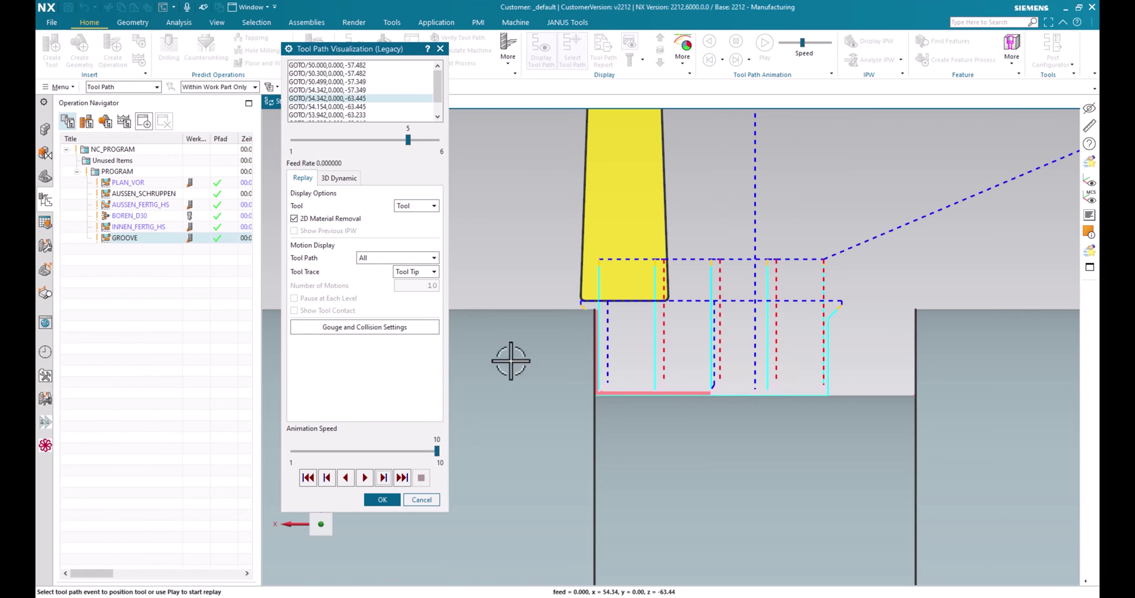
# Step the replay through the last cutting level to the final motion and close it.
pyautogui.scroll(3, 594, 292)
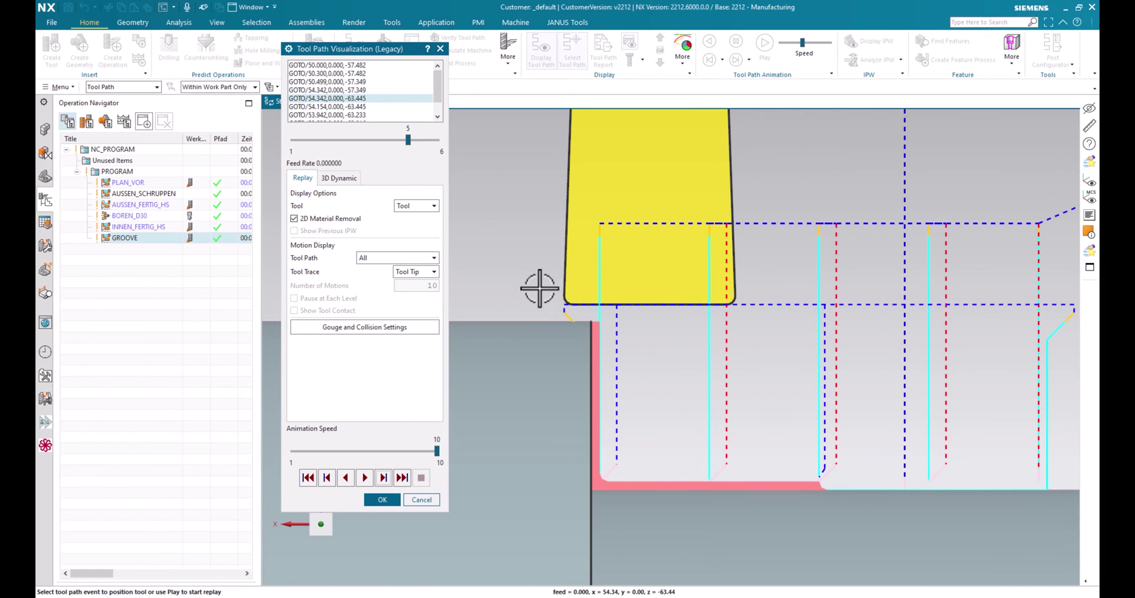
pyautogui.scroll(-2, 537, 287)
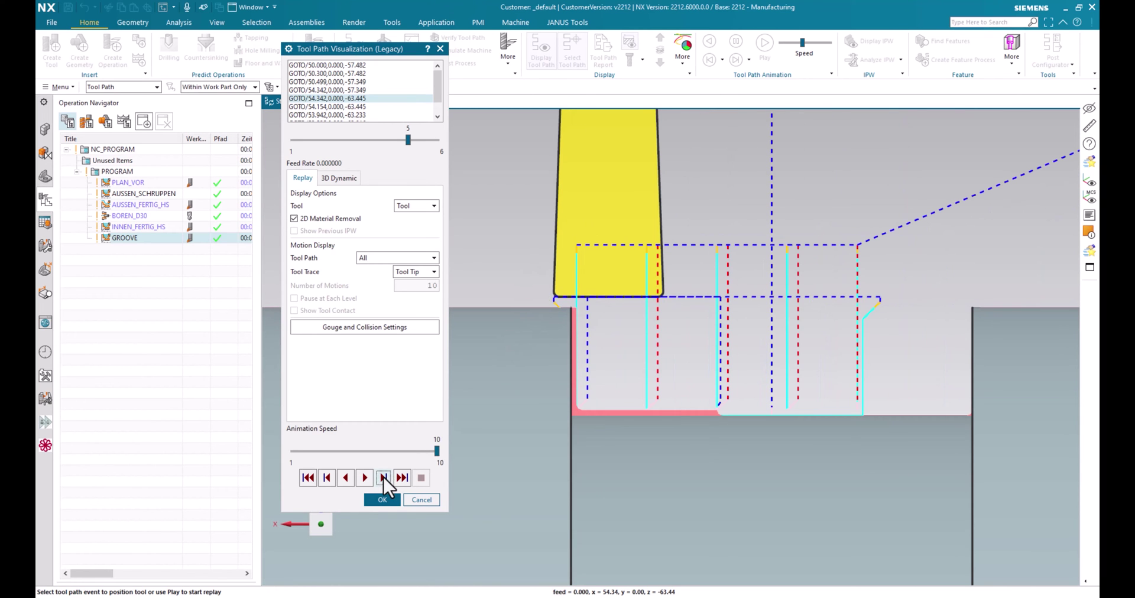
pyautogui.click(383, 477)
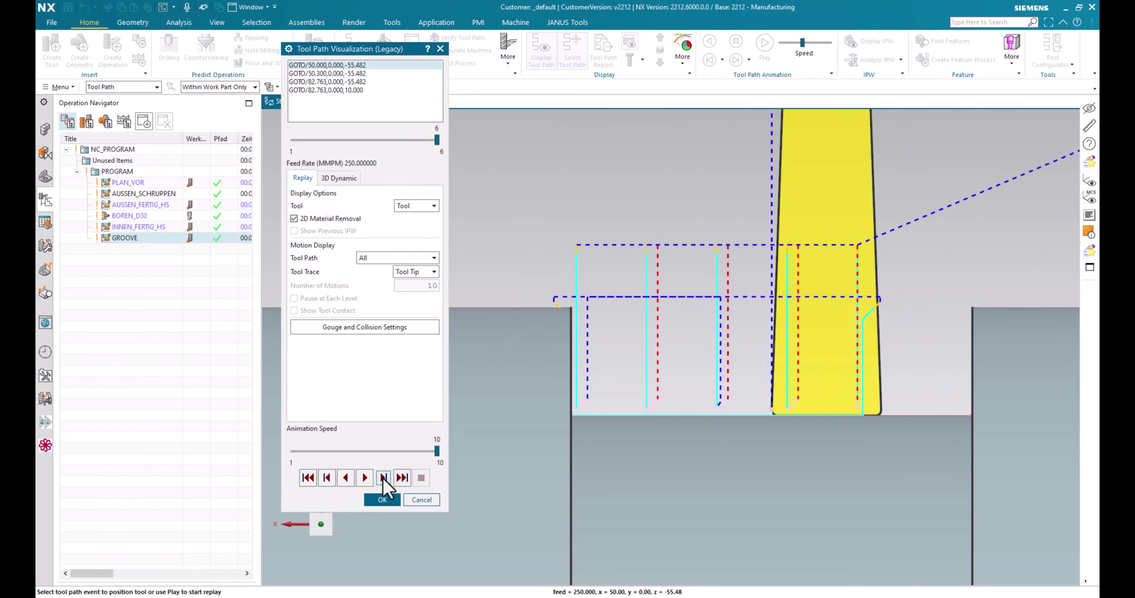
pyautogui.click(382, 477)
pyautogui.click(388, 501)
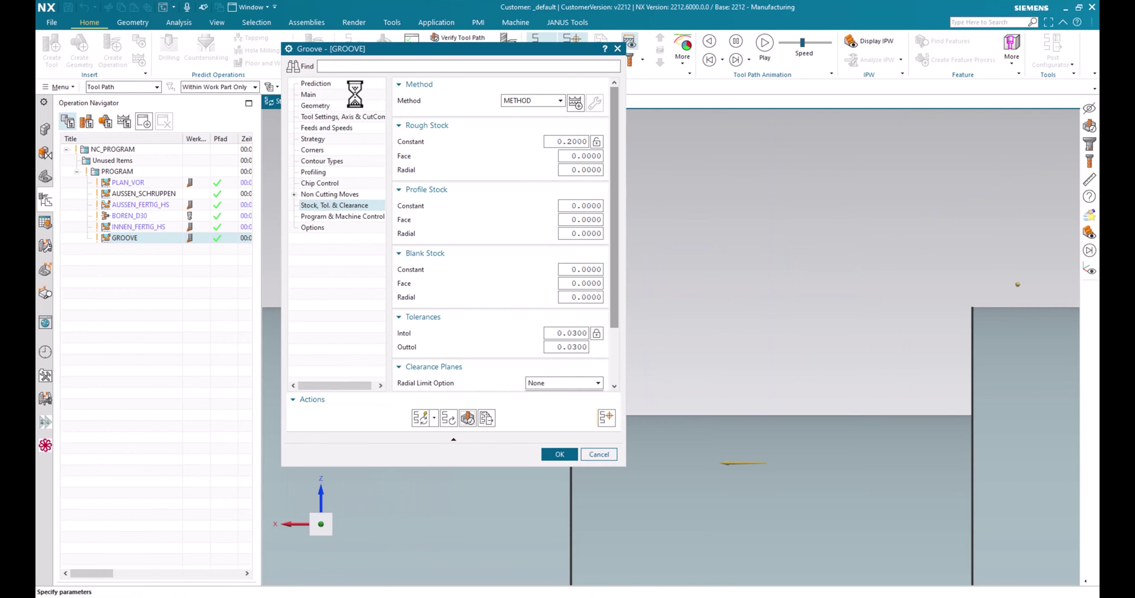
# Inspect the grooving tool's tracking points R1_P3_1 and R2_P4_2 in its definition, then close it.
pyautogui.click(336, 95)
pyautogui.click(595, 104)
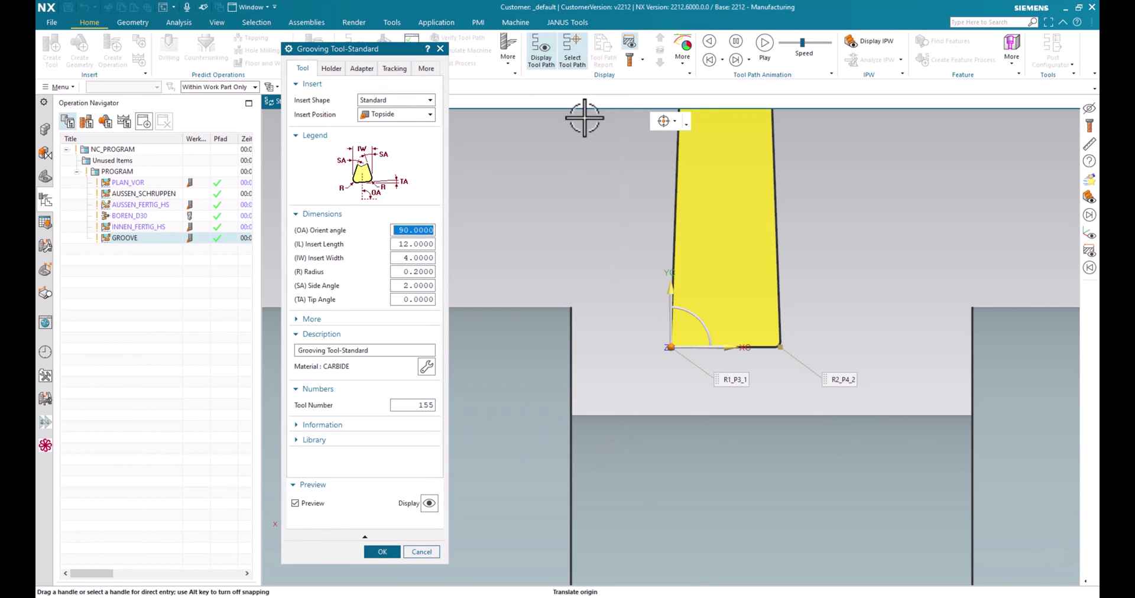
pyautogui.click(395, 70)
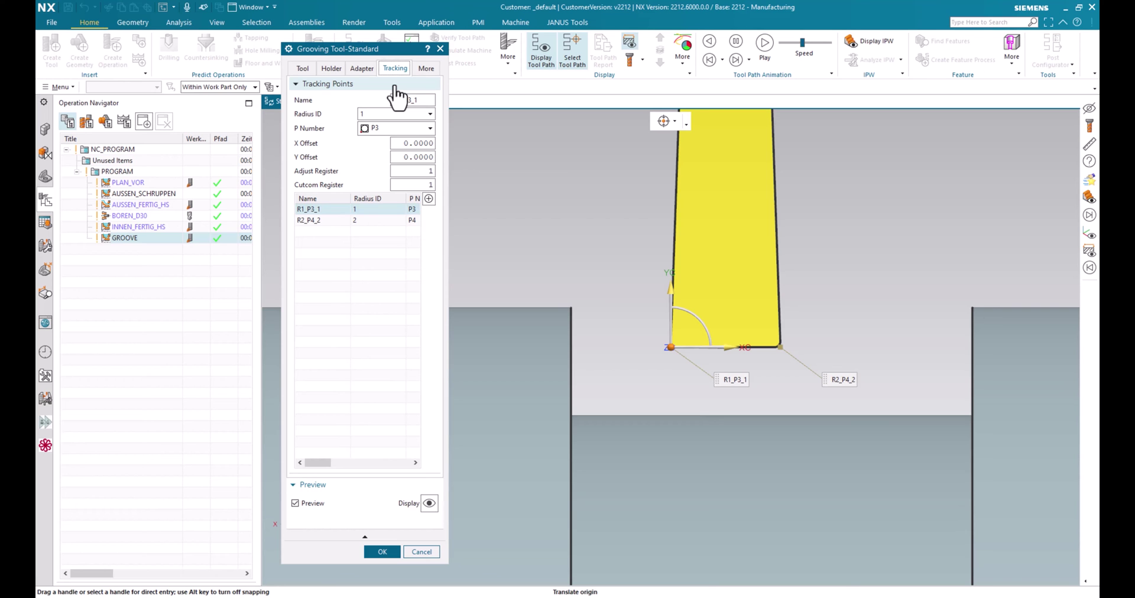
pyautogui.scroll(2, 720, 372)
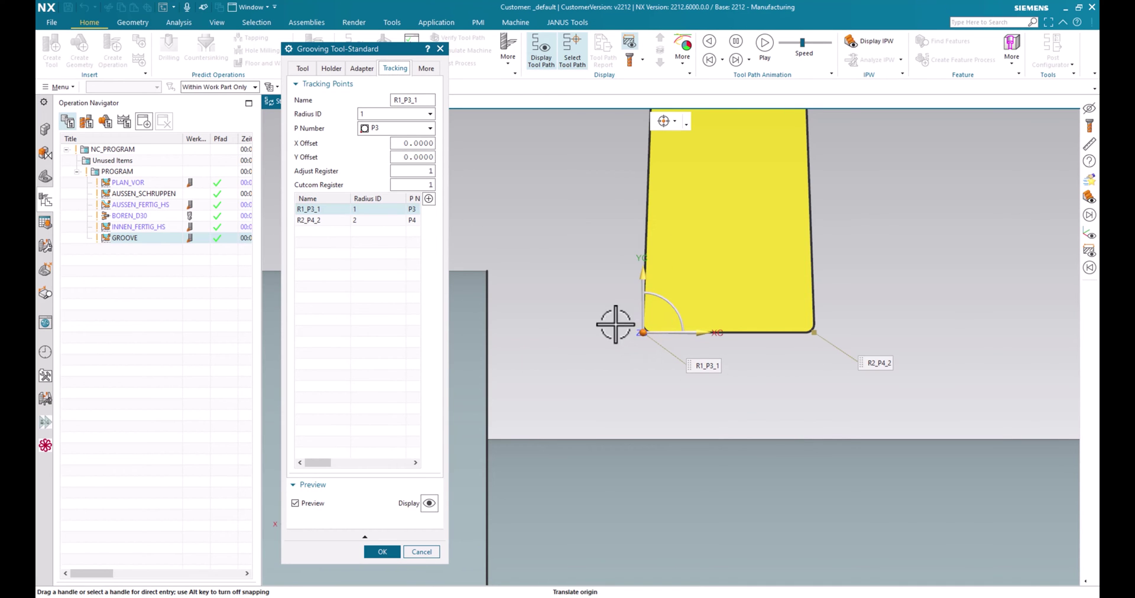
pyautogui.click(362, 221)
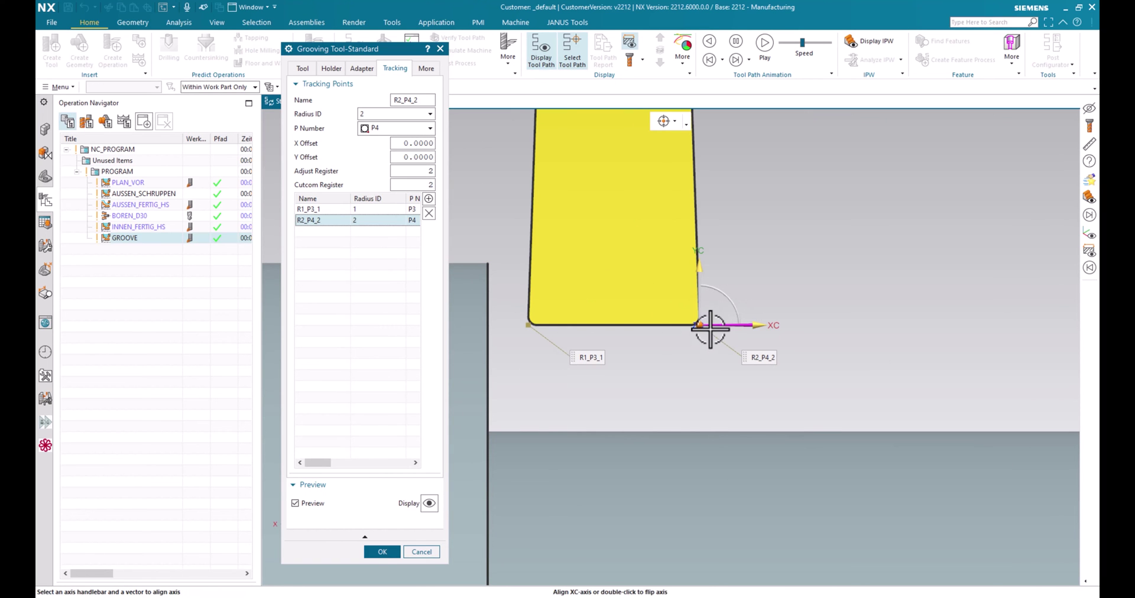
pyautogui.scroll(-3, 703, 326)
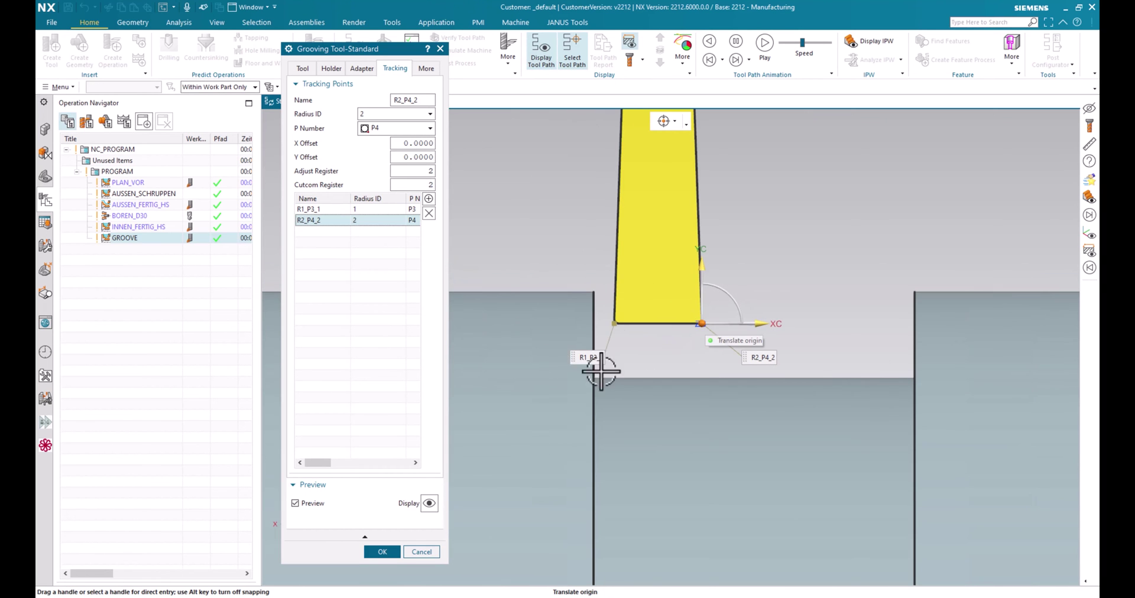
pyautogui.click(381, 551)
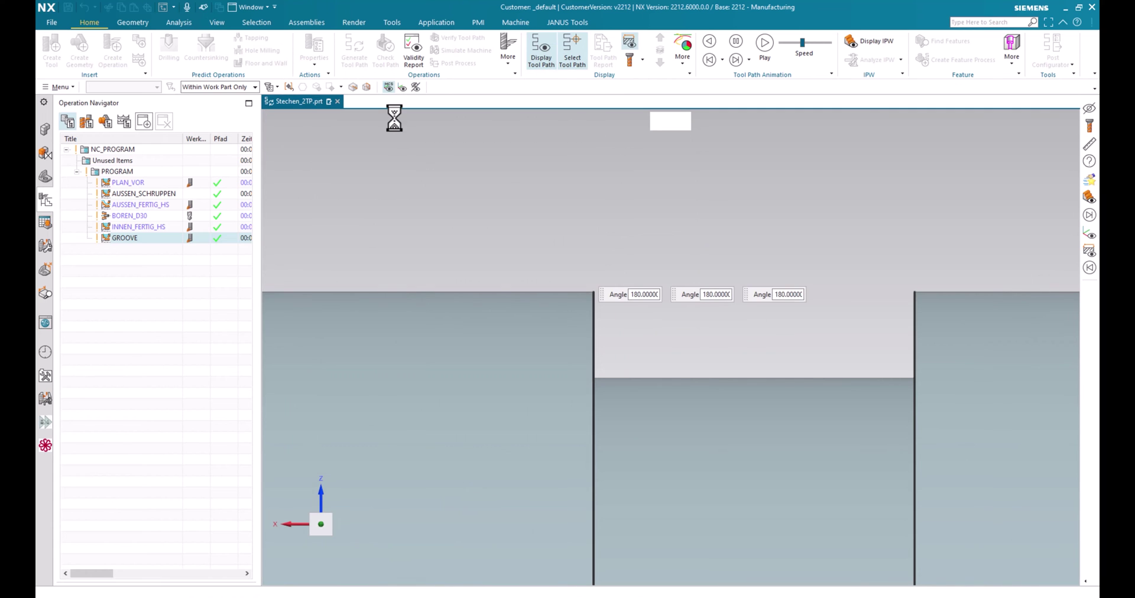
# In Tool Settings tracking selection, add R2_P4_2 as the secondary tracking point beside R1_P3_1.
pyautogui.moveTo(418, 43); pyautogui.dragTo(300, 35)
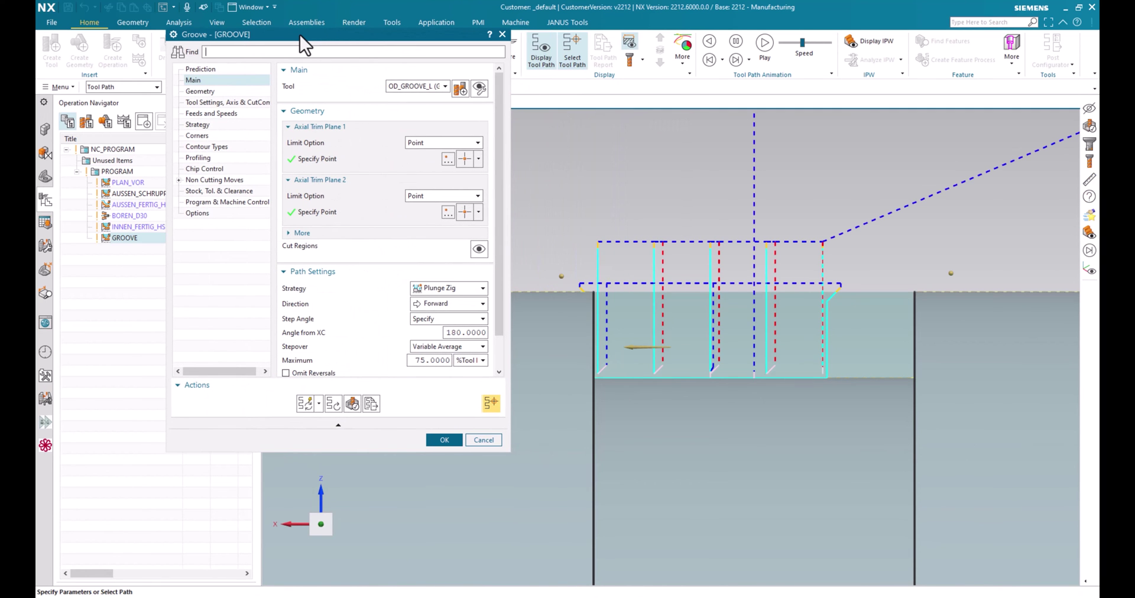
pyautogui.click(200, 103)
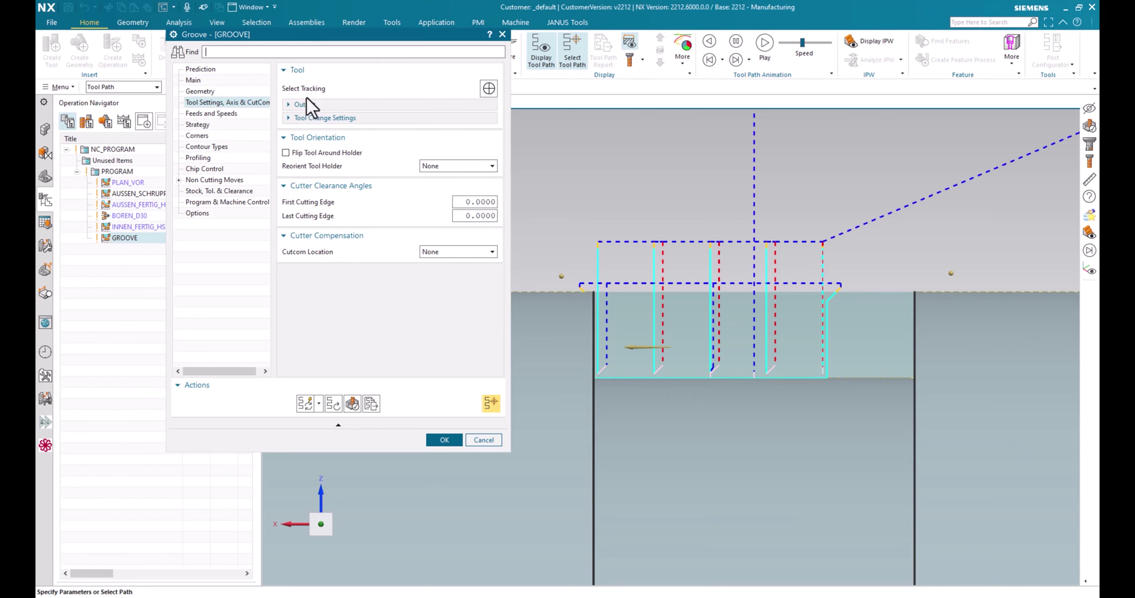
pyautogui.click(488, 90)
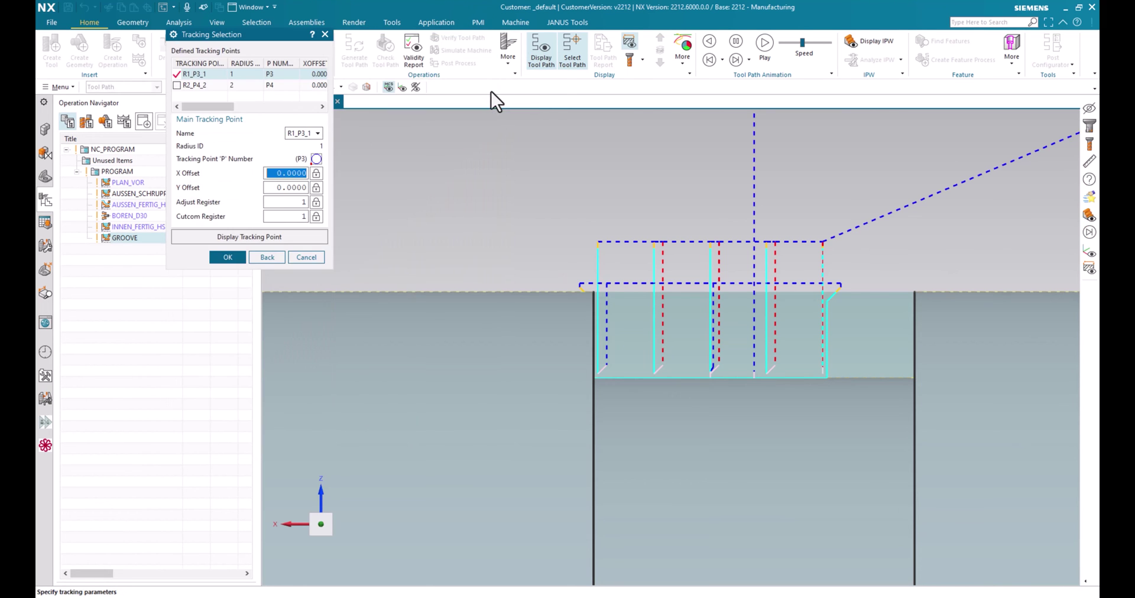
pyautogui.click(177, 86)
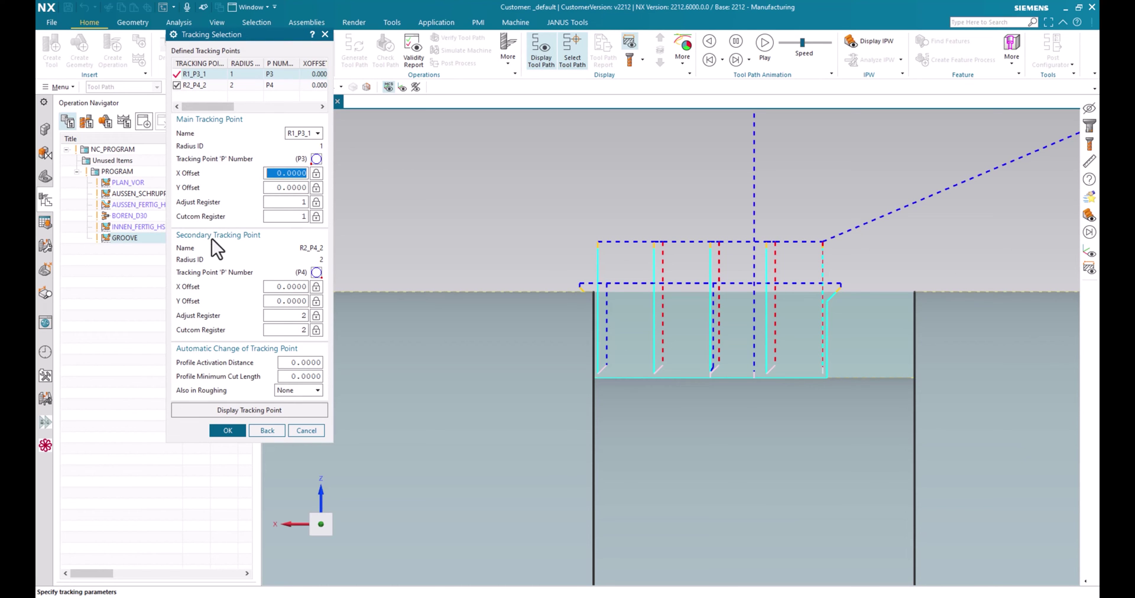
pyautogui.click(227, 430)
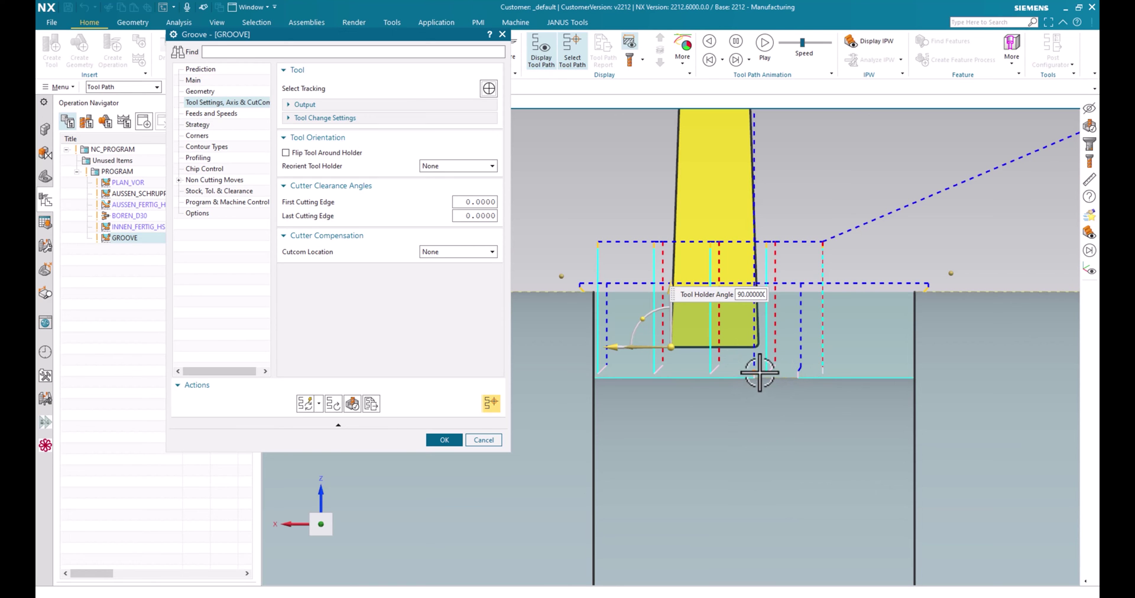
# Replay the updated GROOVE toolpath through the first plunge cuts and the left slot.
pyautogui.click(351, 404)
pyautogui.click(268, 463)
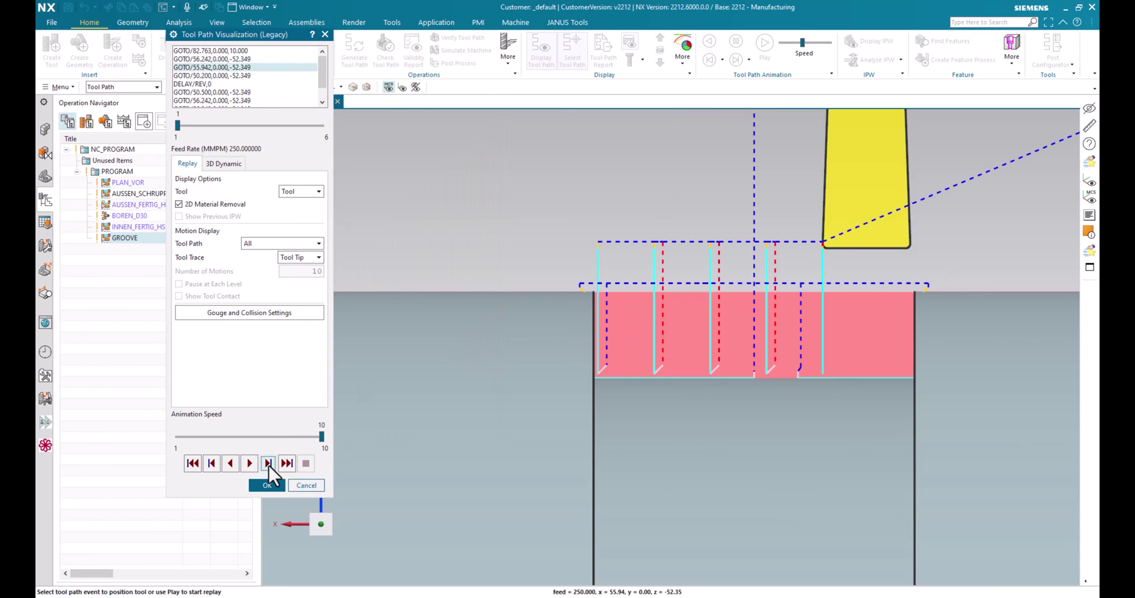
pyautogui.click(268, 464)
pyautogui.click(268, 463)
pyautogui.click(269, 463)
pyautogui.click(268, 463)
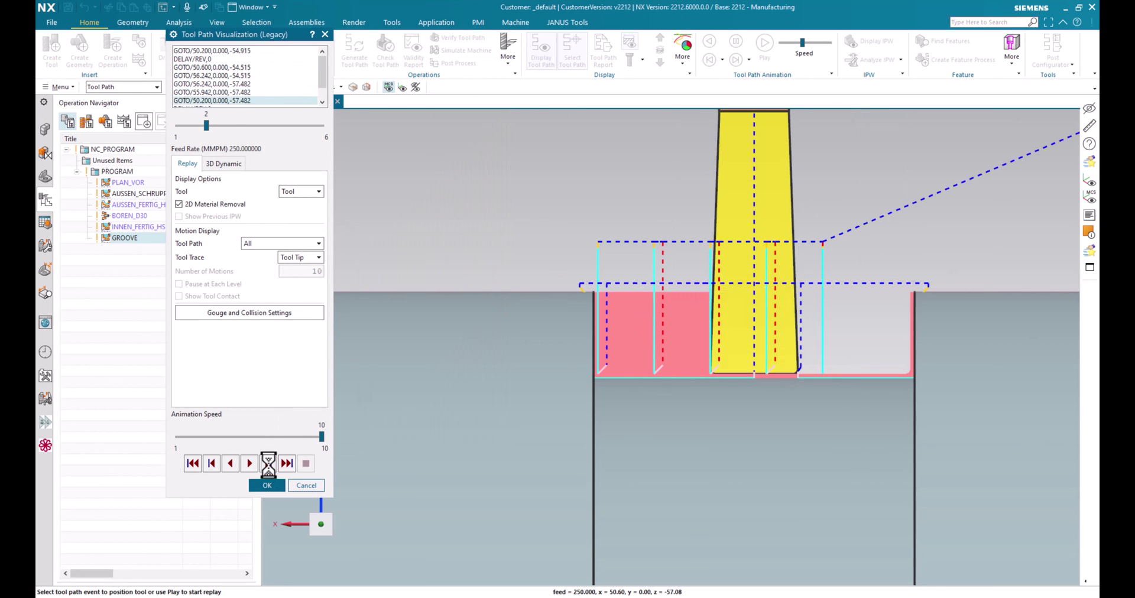
pyautogui.click(268, 463)
pyautogui.click(268, 463)
pyautogui.click(268, 464)
pyautogui.click(269, 463)
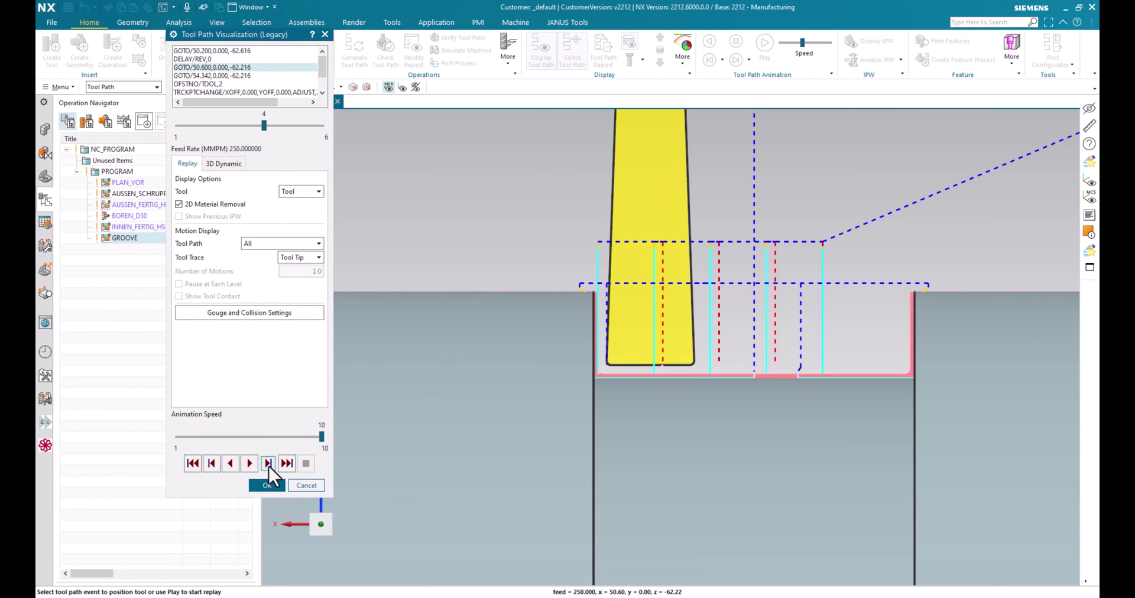
pyautogui.click(269, 463)
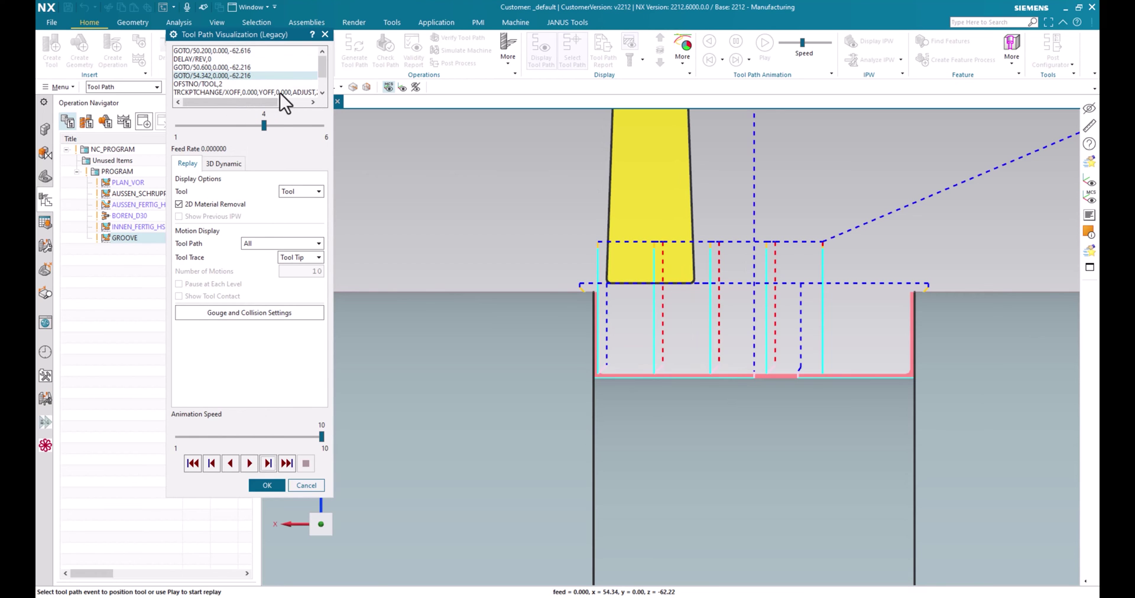
# Step past the tracking point change along the groove's right side to the final retract.
pyautogui.click(268, 463)
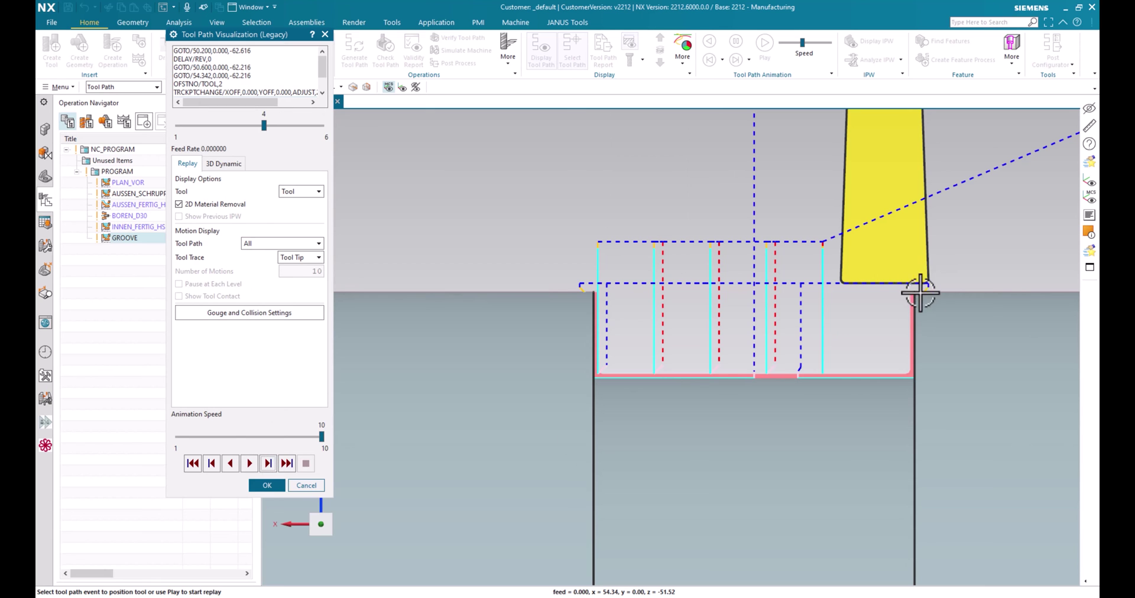
pyautogui.click(268, 463)
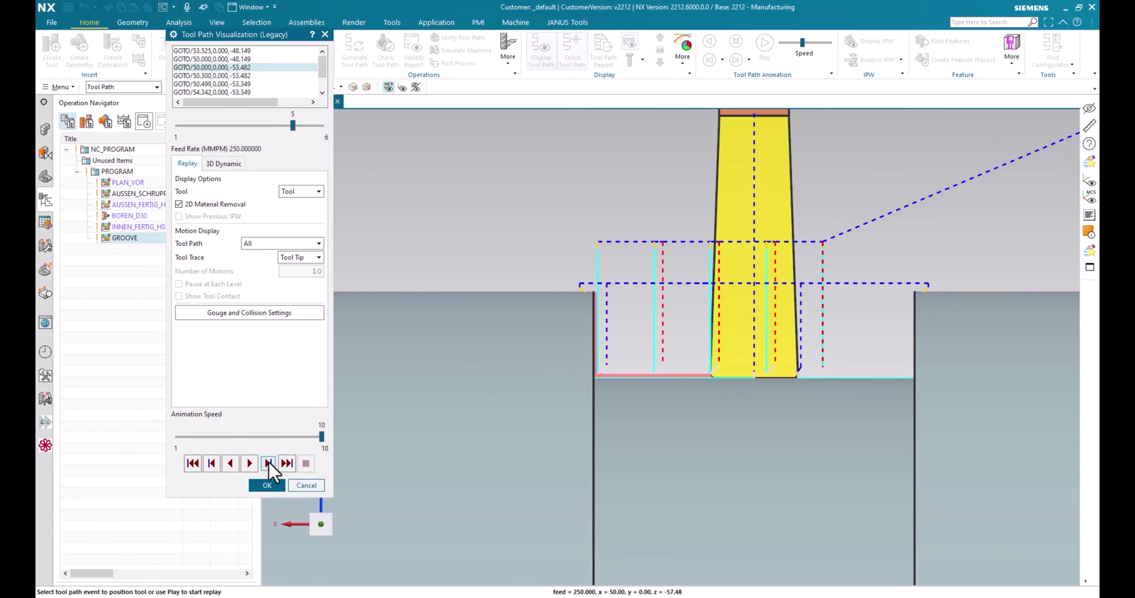
pyautogui.click(269, 464)
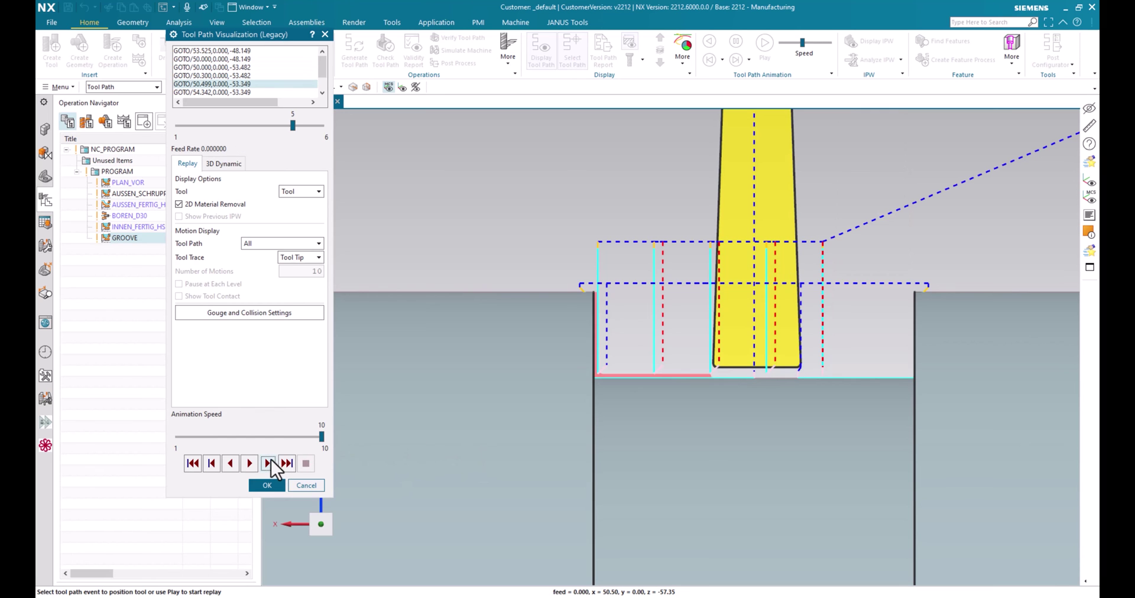
pyautogui.click(269, 463)
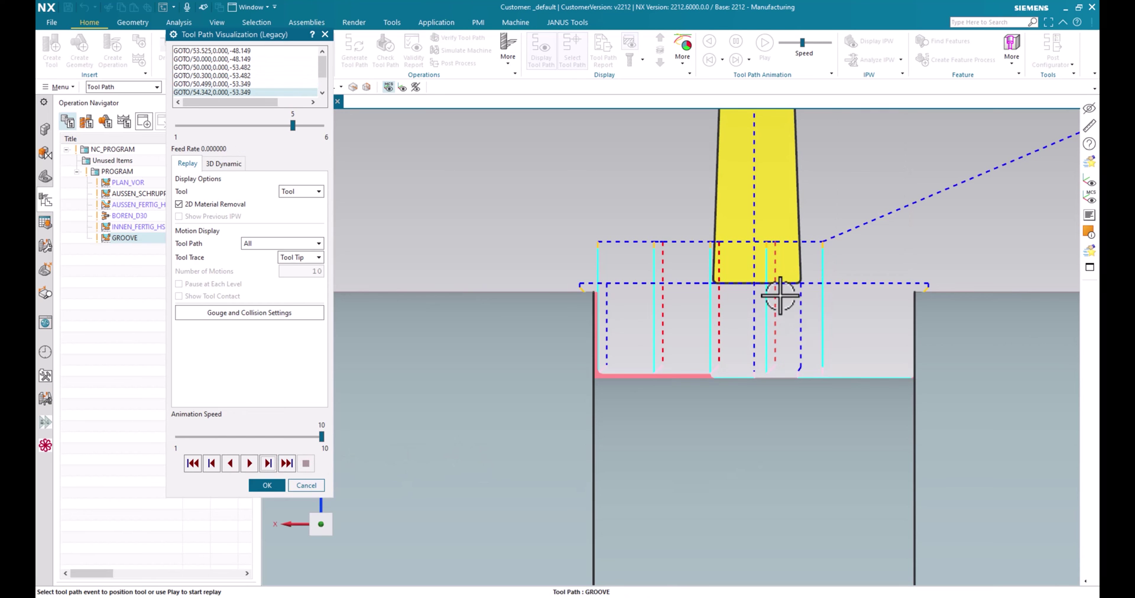
pyautogui.click(269, 464)
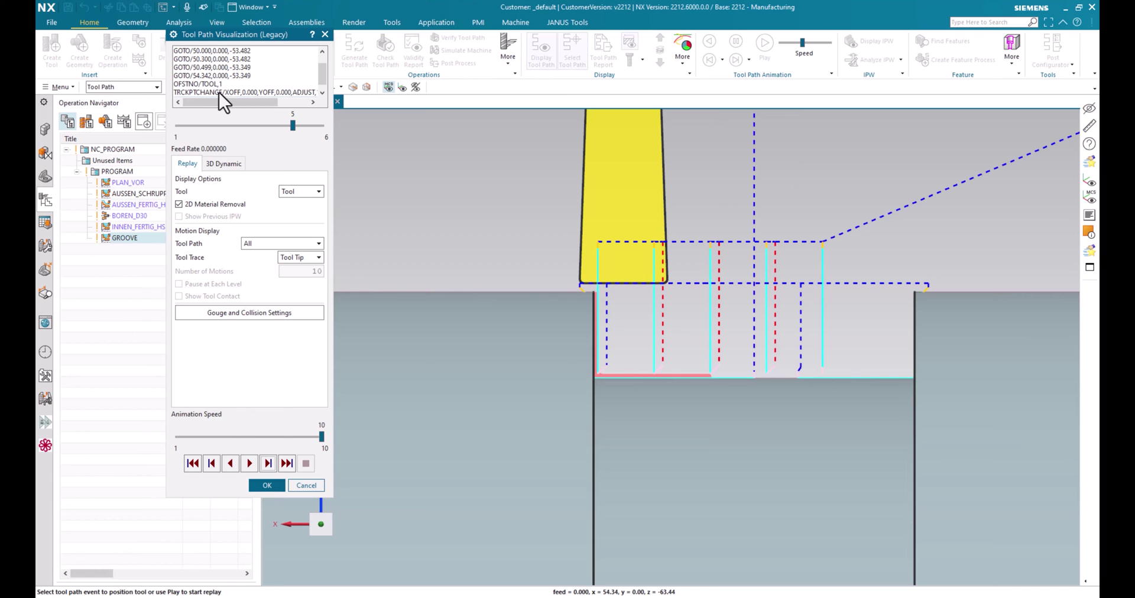
pyautogui.click(269, 463)
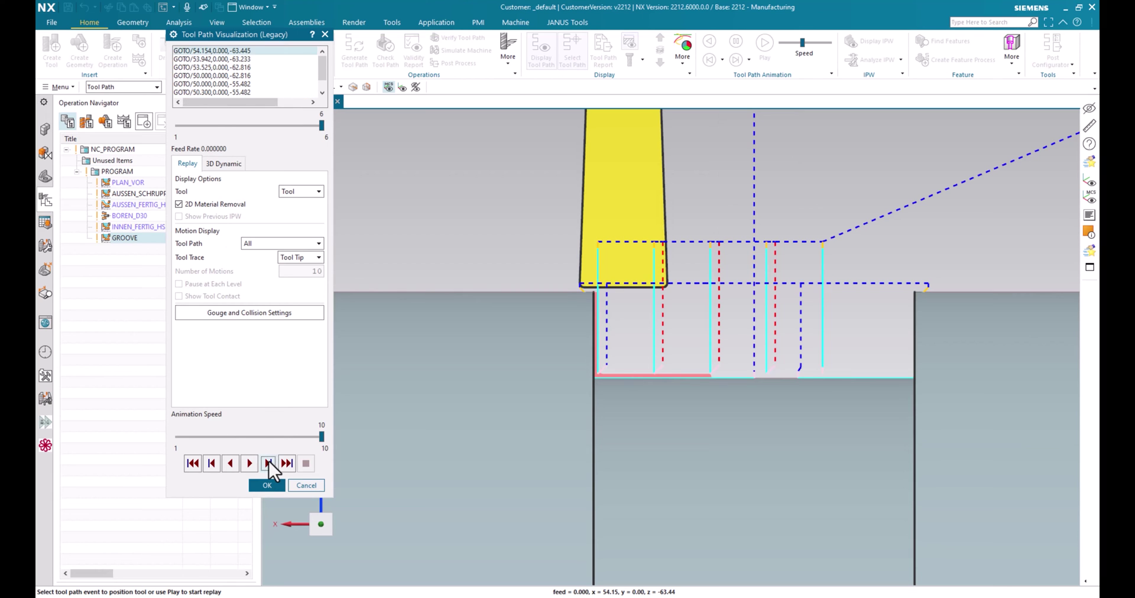
pyautogui.click(269, 463)
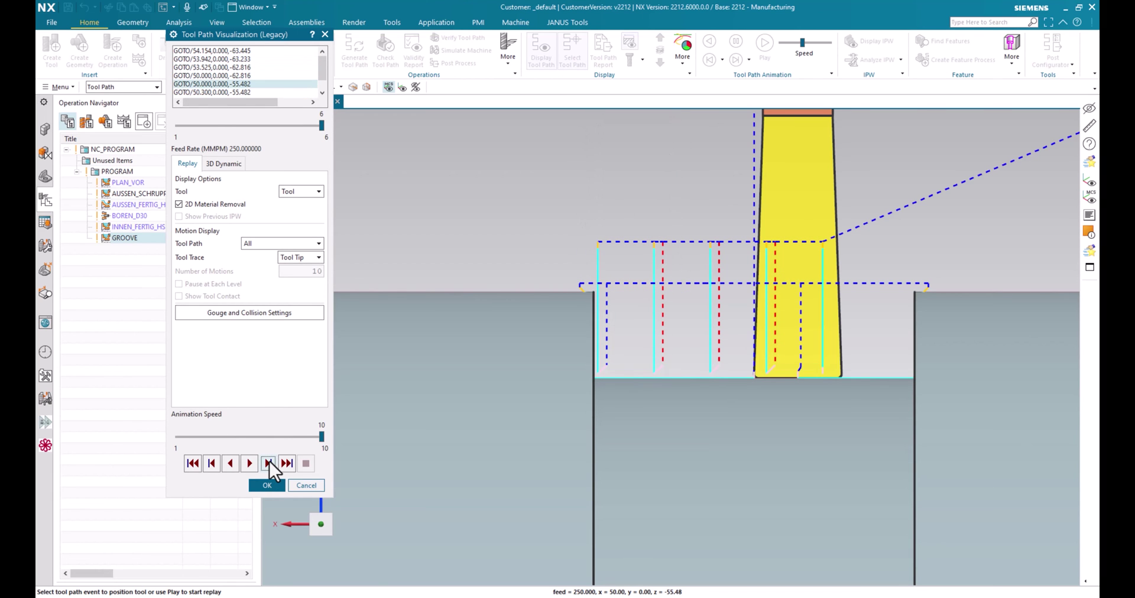
pyautogui.click(269, 462)
pyautogui.click(270, 463)
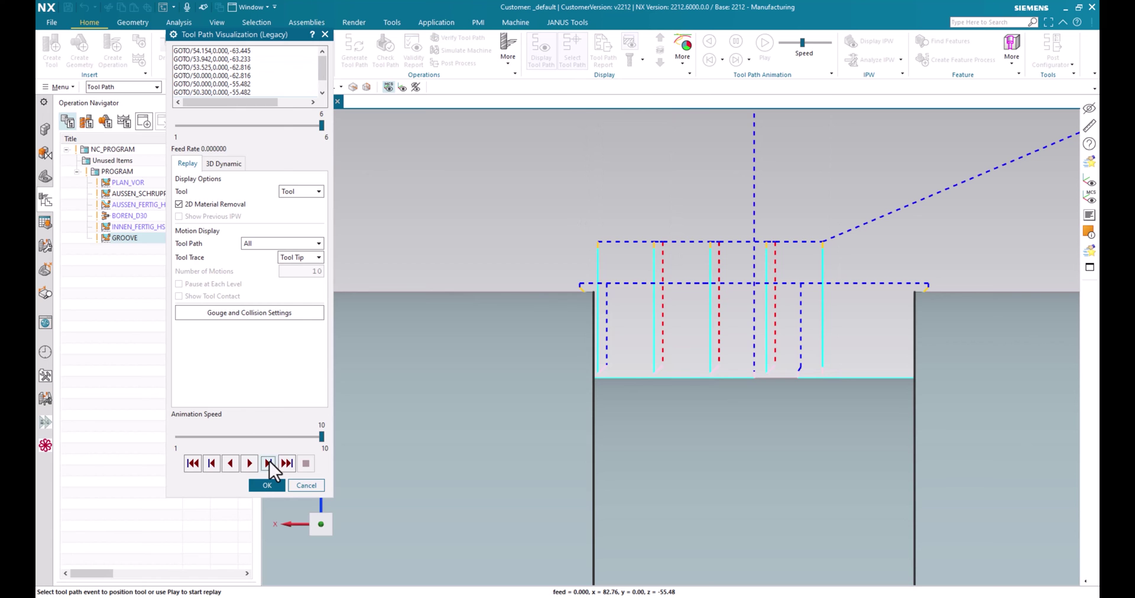
# Back in the GROOVE Profiling settings, enter a 75 percent stop position.
pyautogui.click(275, 485)
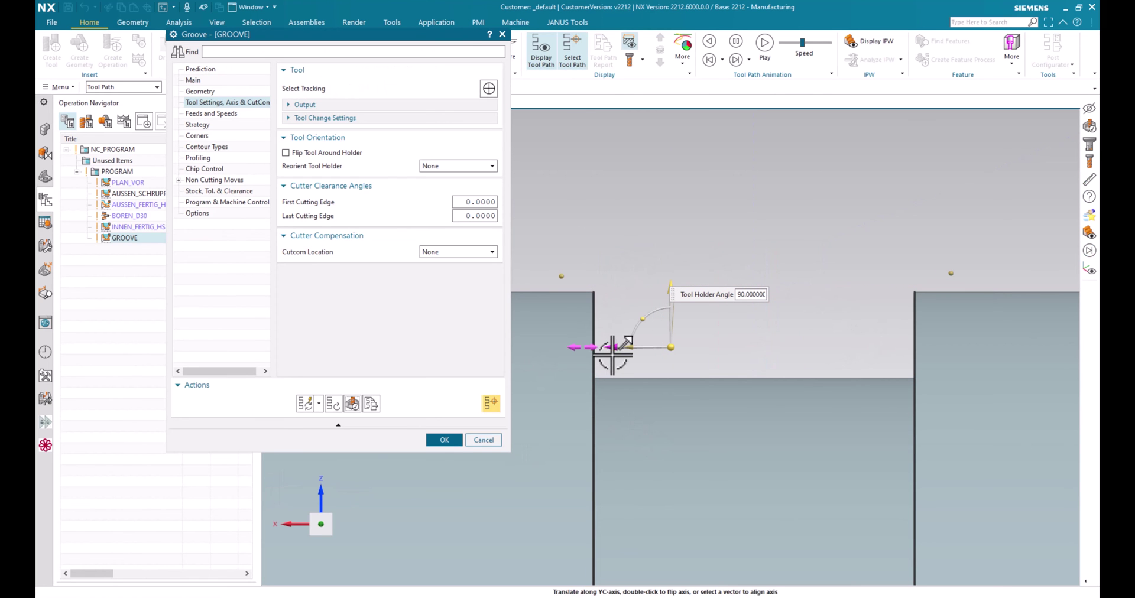
pyautogui.click(243, 158)
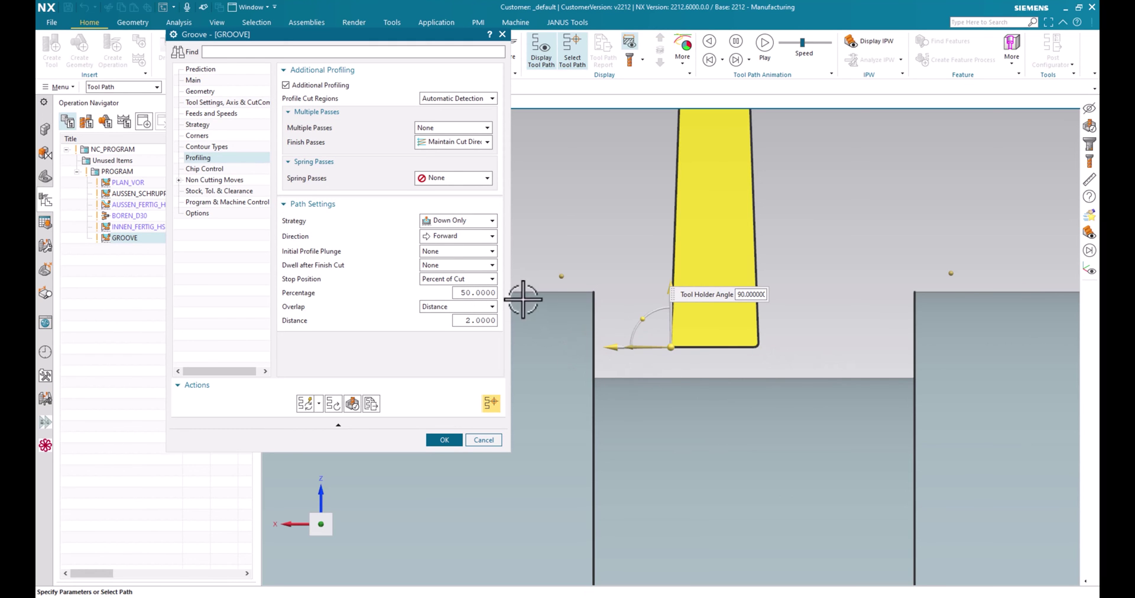
pyautogui.doubleClick(450, 294)
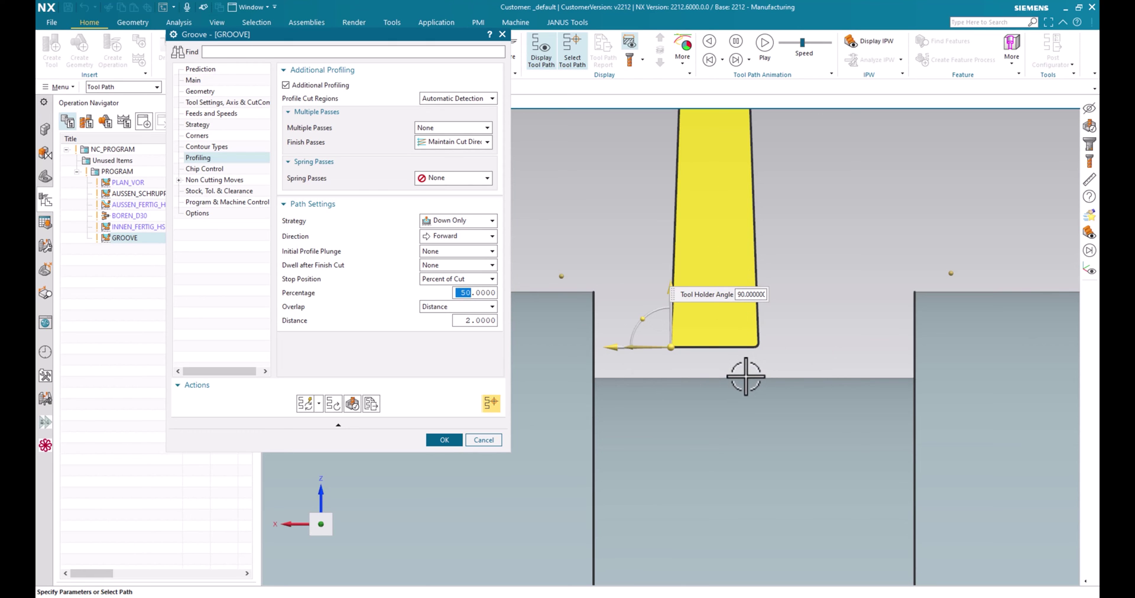
pyautogui.moveTo(482, 321); pyautogui.dragTo(445, 320)
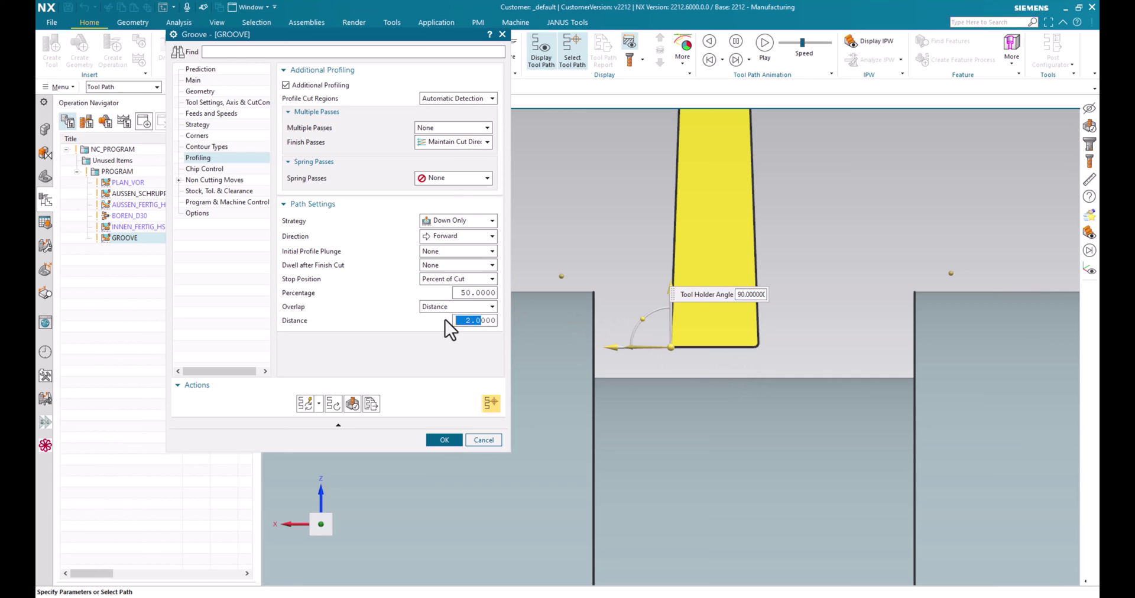
pyautogui.click(464, 291)
pyautogui.doubleClick(464, 293)
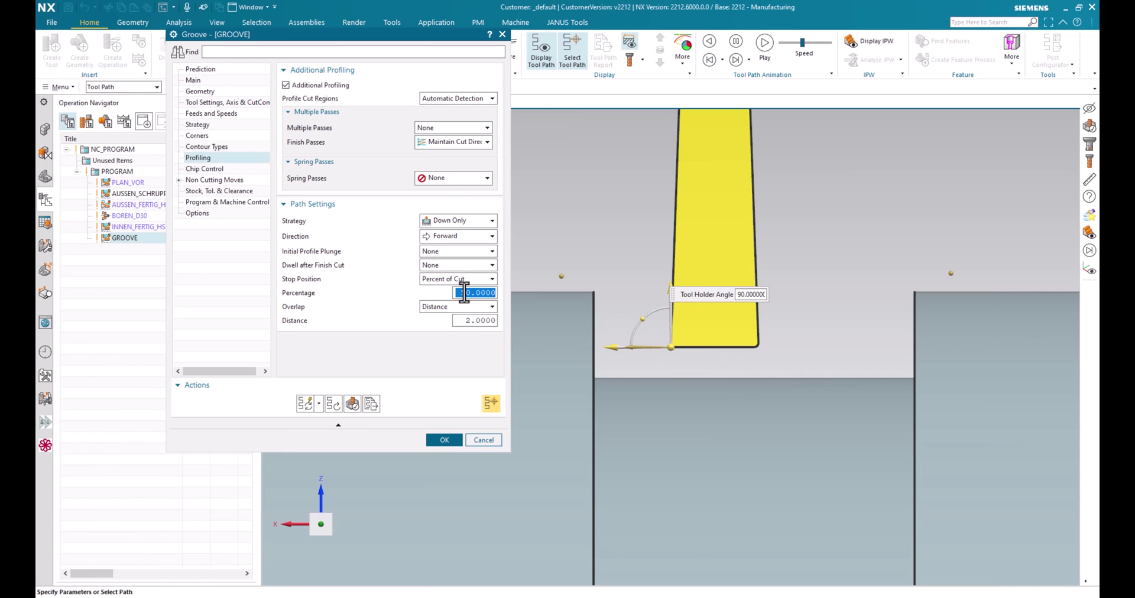
pyautogui.write('75')
pyautogui.press('Return')
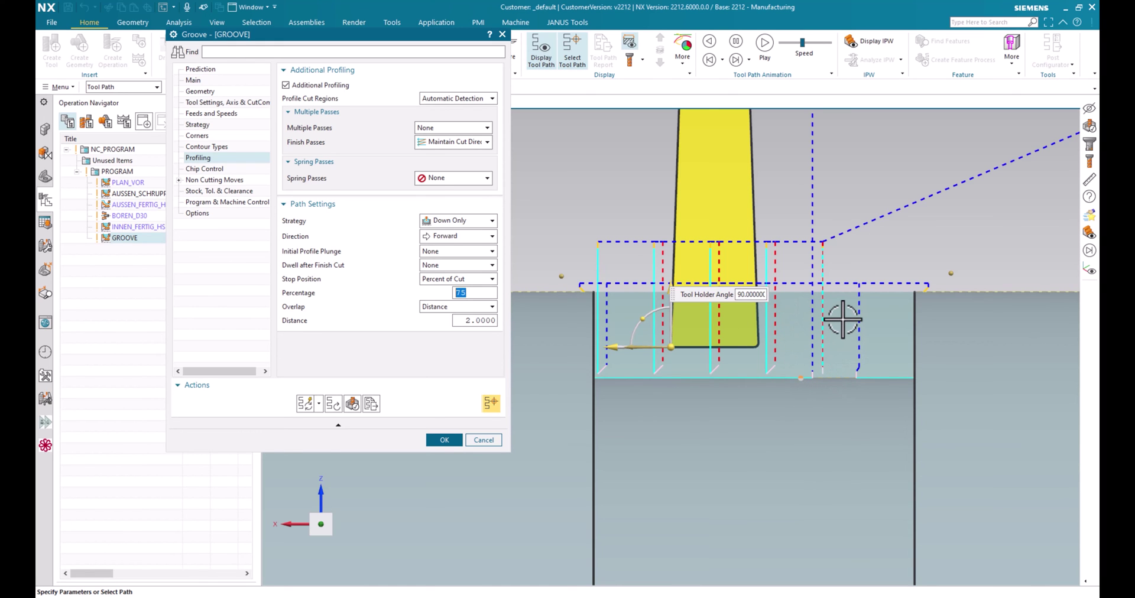
# Set the profiling overlap distance to 4 and reselect the stop percentage.
pyautogui.doubleClick(469, 321)
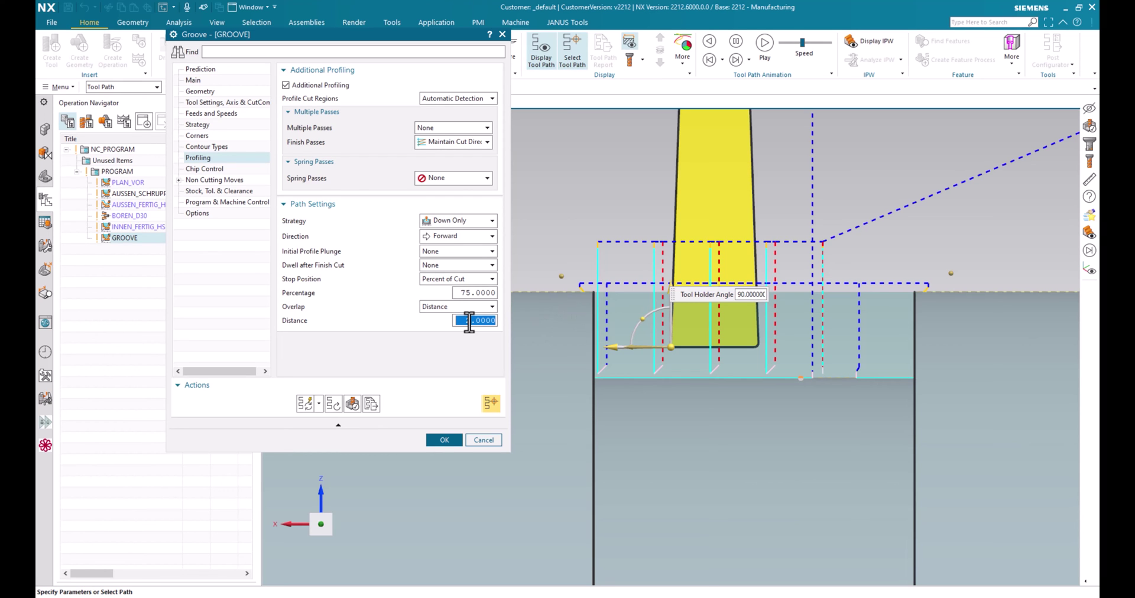
pyautogui.write('4')
pyautogui.doubleClick(469, 293)
# Change the stop percentage to 50 and replay the updated toolpath down into the groove.
pyautogui.write('50')
pyautogui.click(353, 403)
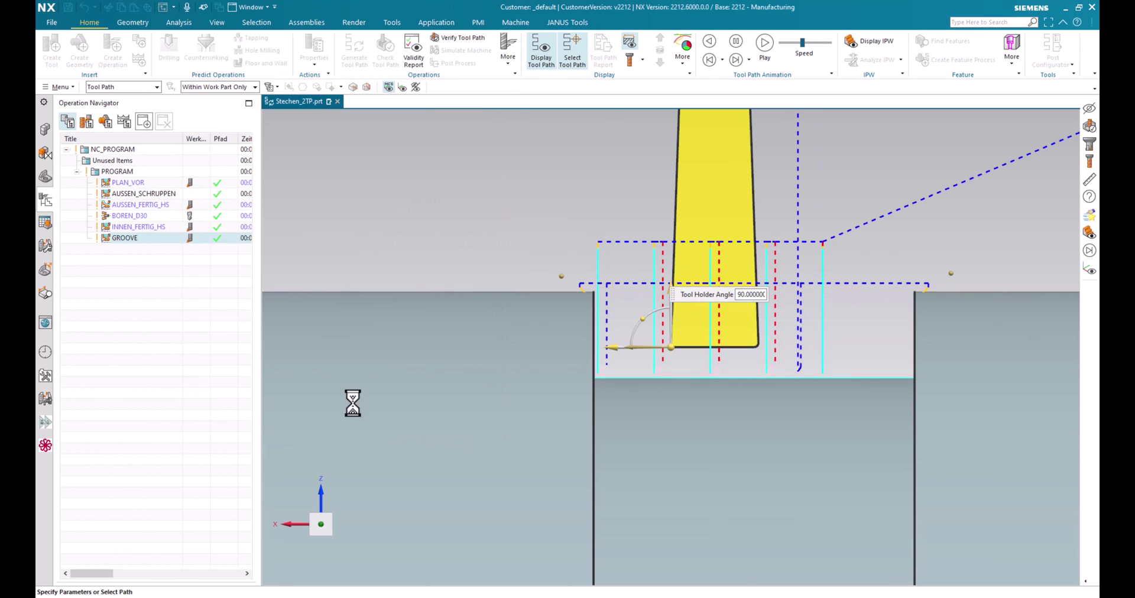
pyautogui.click(268, 464)
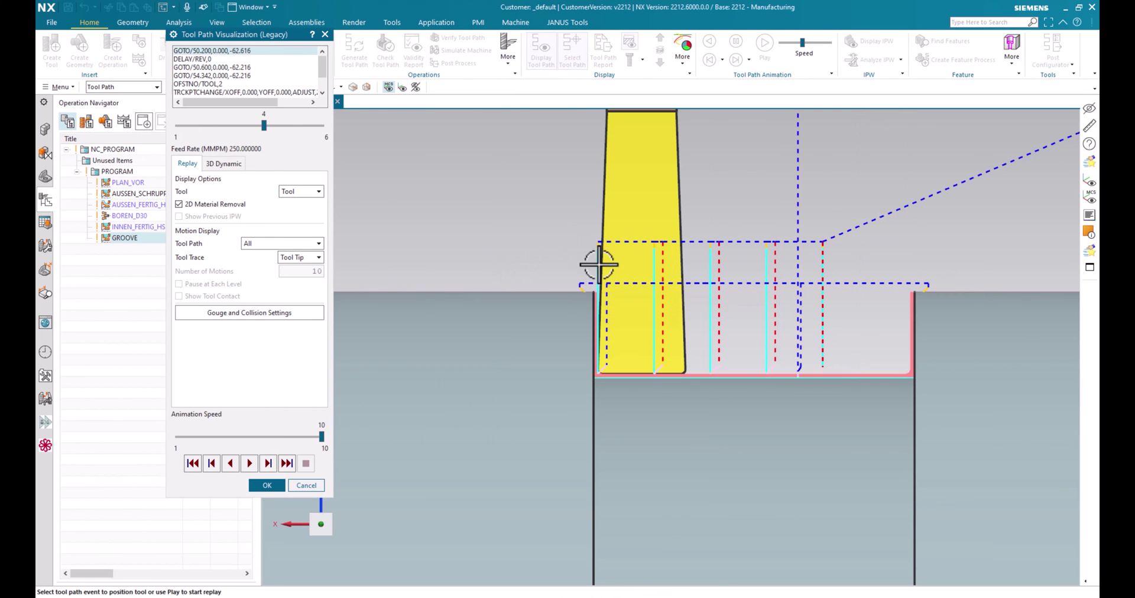
pyautogui.click(269, 464)
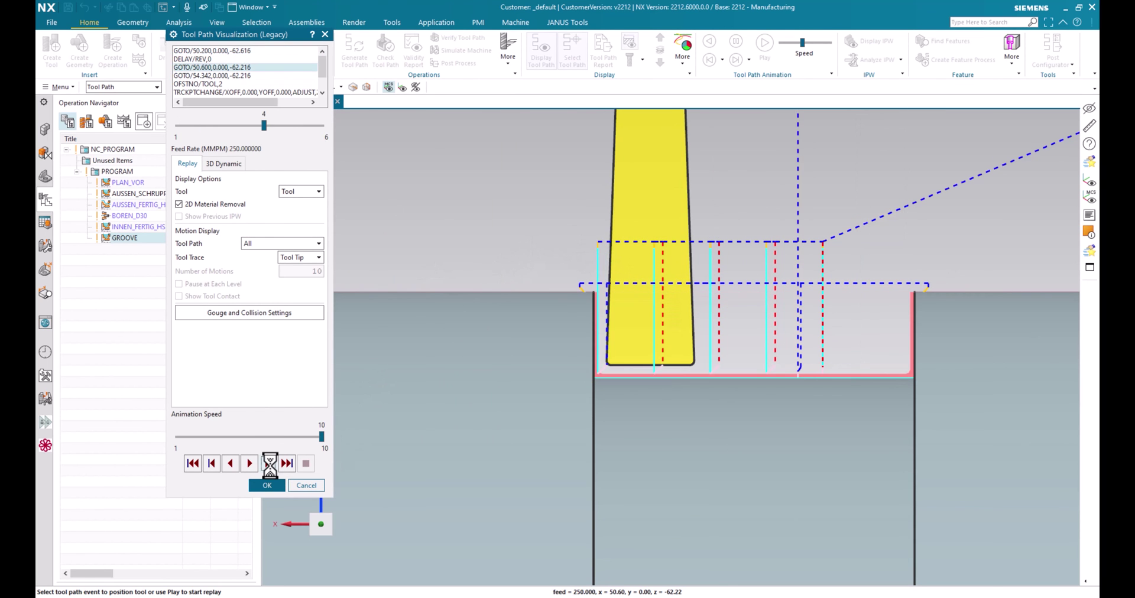
pyautogui.click(269, 464)
pyautogui.click(269, 464)
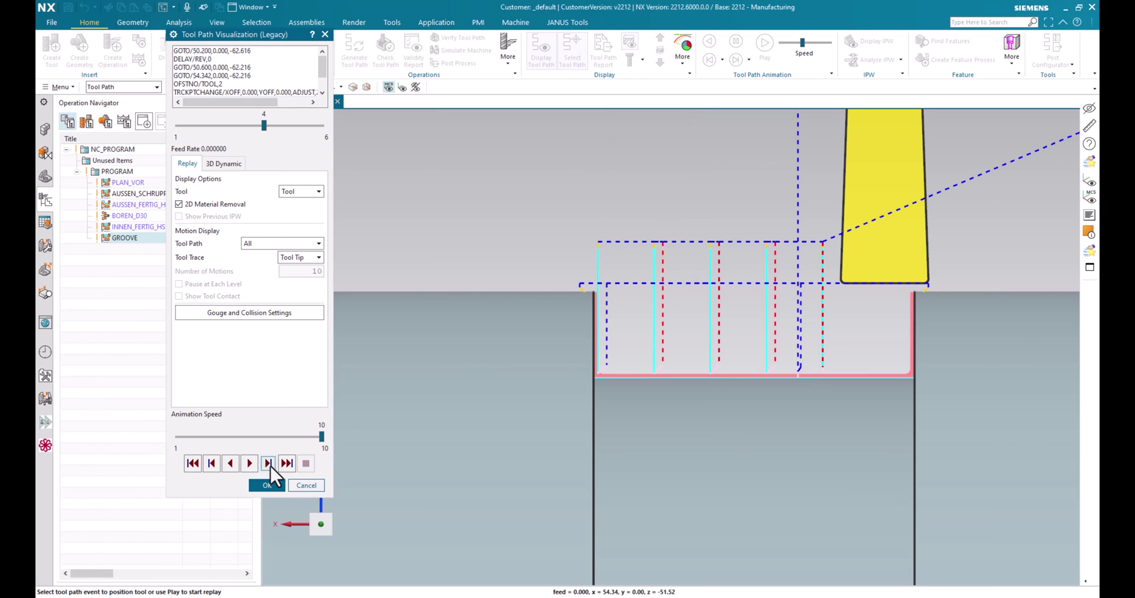
pyautogui.click(268, 464)
pyautogui.click(269, 464)
pyautogui.click(269, 464)
pyautogui.click(269, 464)
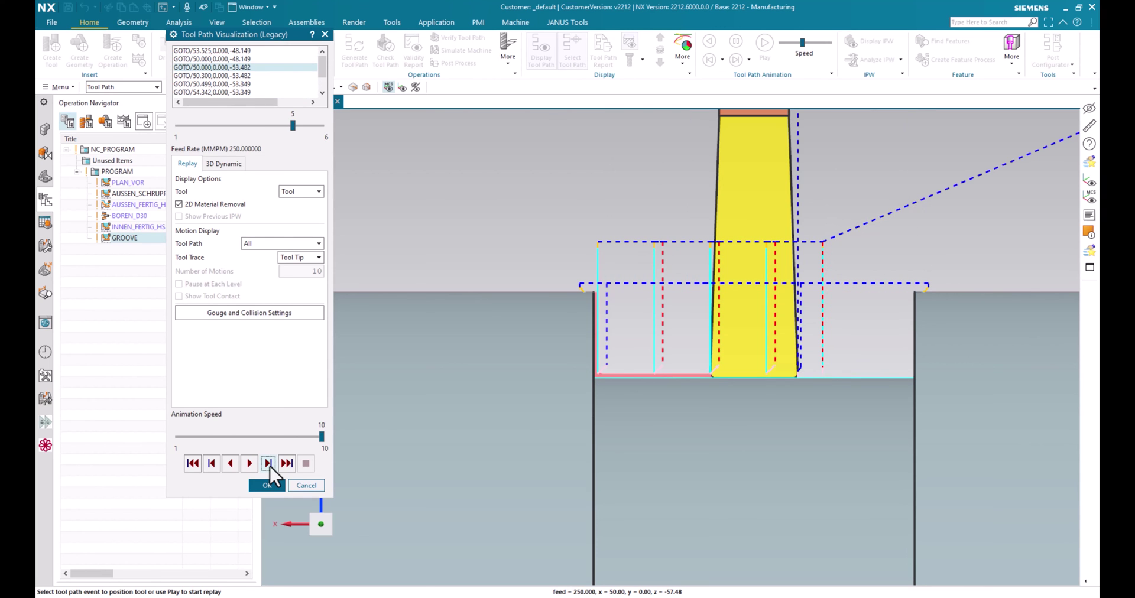
# Step the finishing cut past the tracking point change along the groove's right wall.
pyautogui.click(268, 464)
pyautogui.click(269, 464)
pyautogui.click(269, 464)
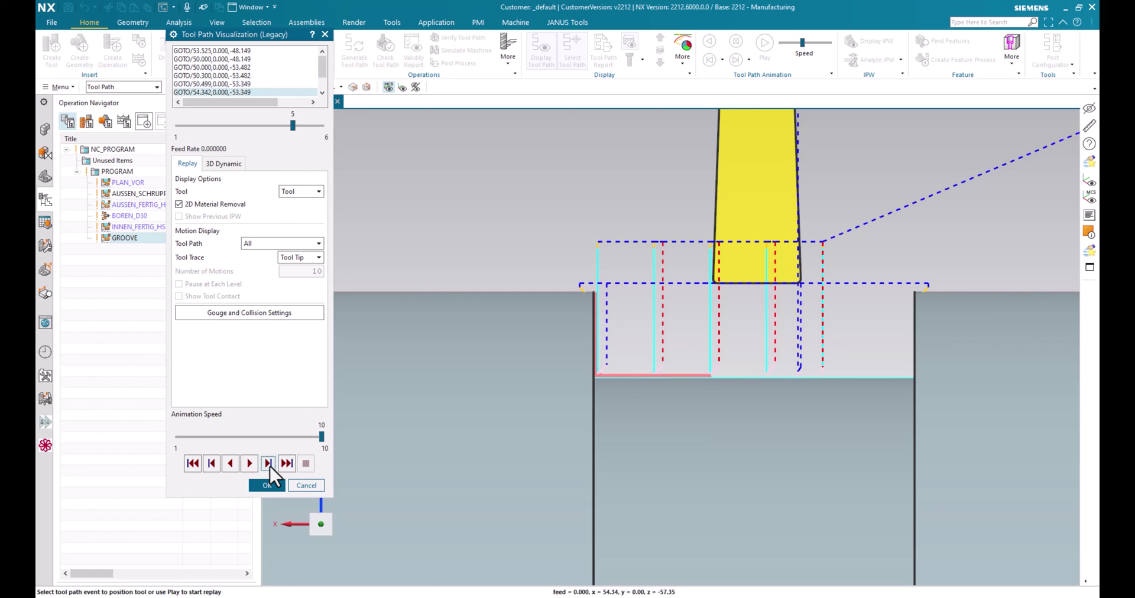
pyautogui.click(269, 464)
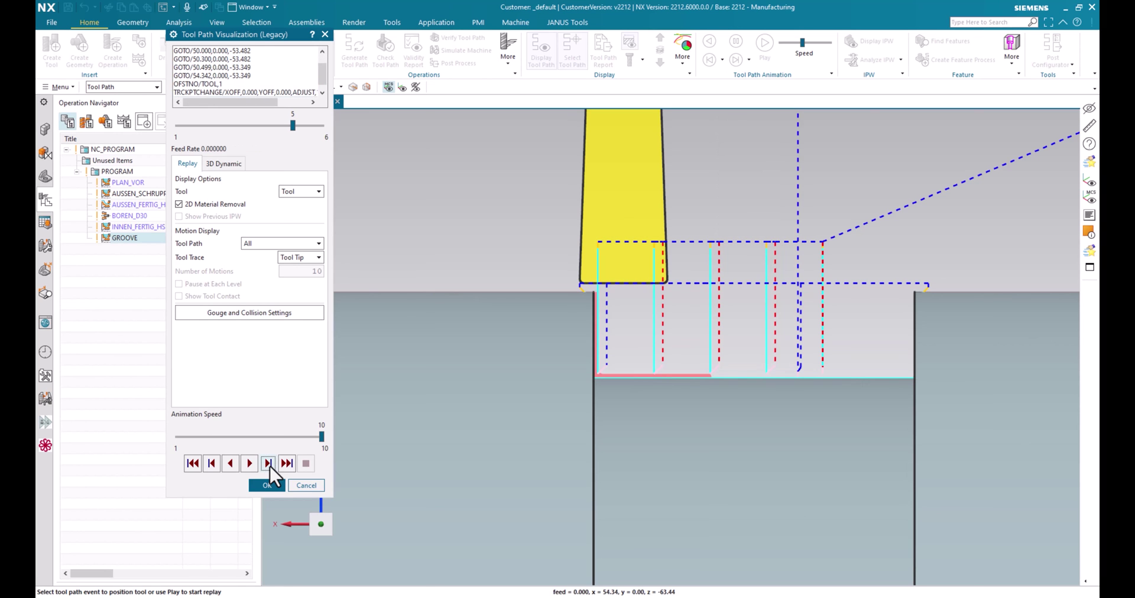
pyautogui.click(269, 463)
pyautogui.click(269, 463)
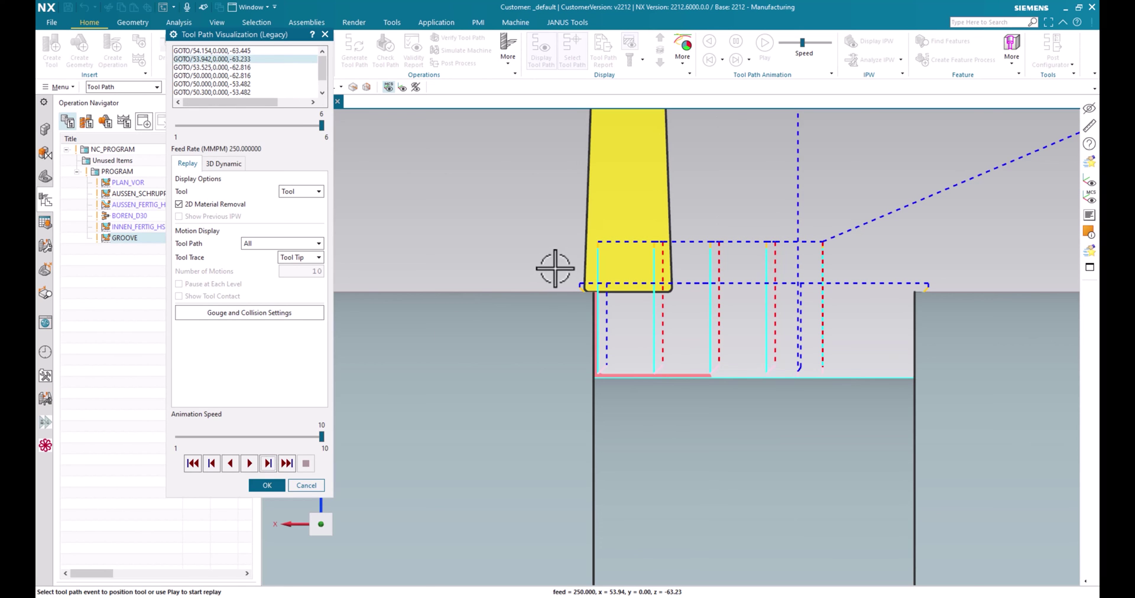
pyautogui.click(269, 464)
pyautogui.click(269, 464)
pyautogui.click(268, 463)
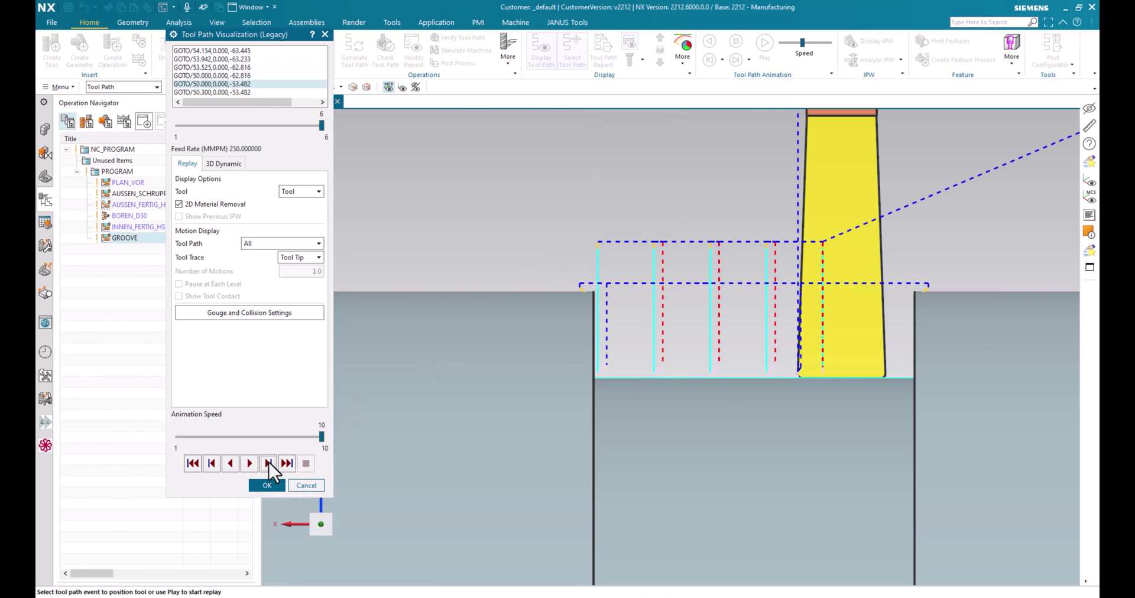